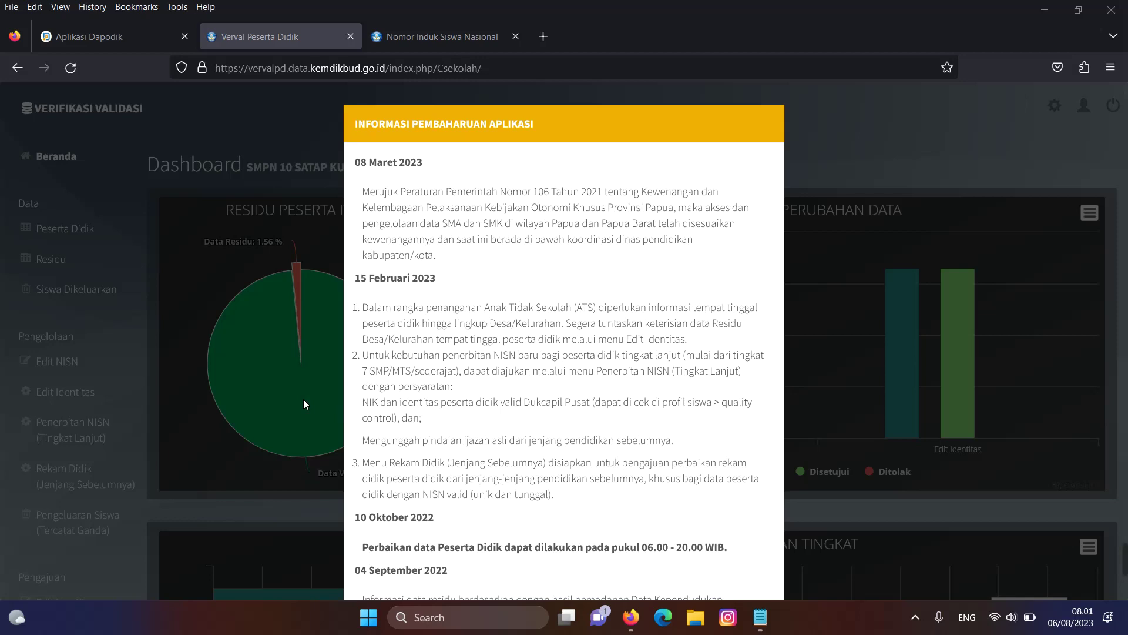
# Step: Read the Informasi Pembaharuan Aplikasi announcement to the bottom and close it
pyautogui.scroll(-3, 515, 388)
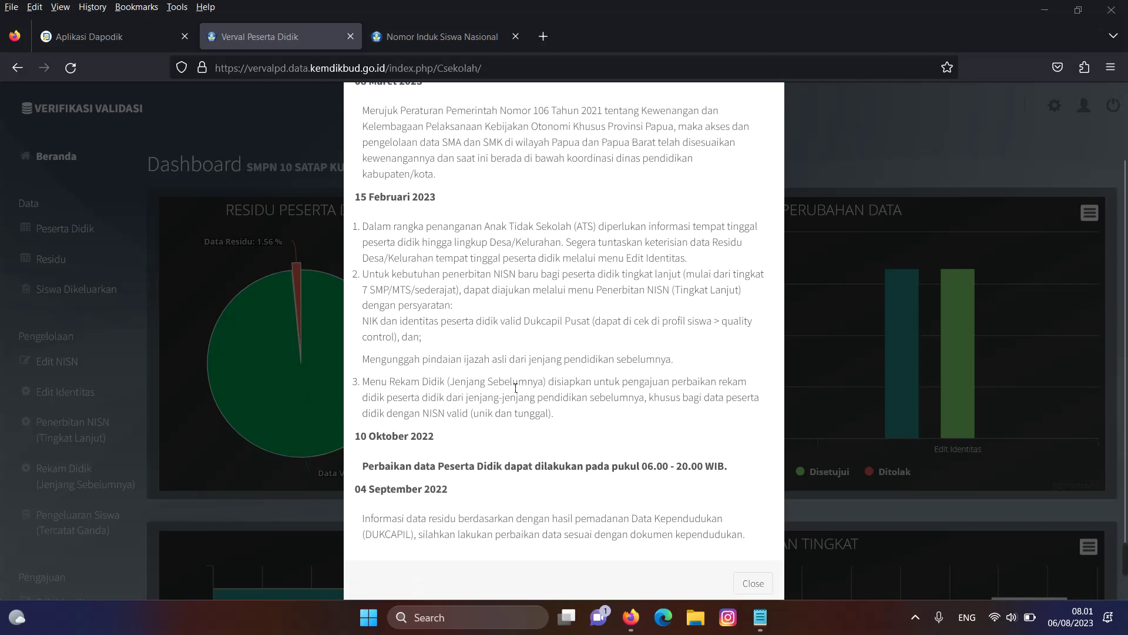
pyautogui.click(754, 585)
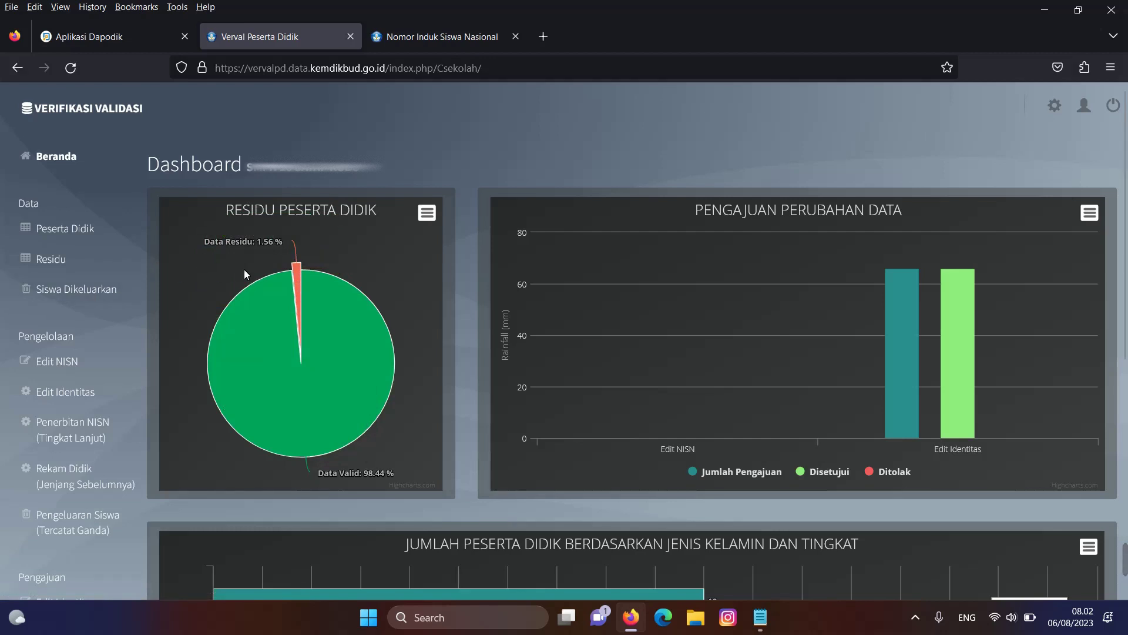
# Step: Go to Edit Identitas under Pengelolaan in the sidebar
pyautogui.click(72, 400)
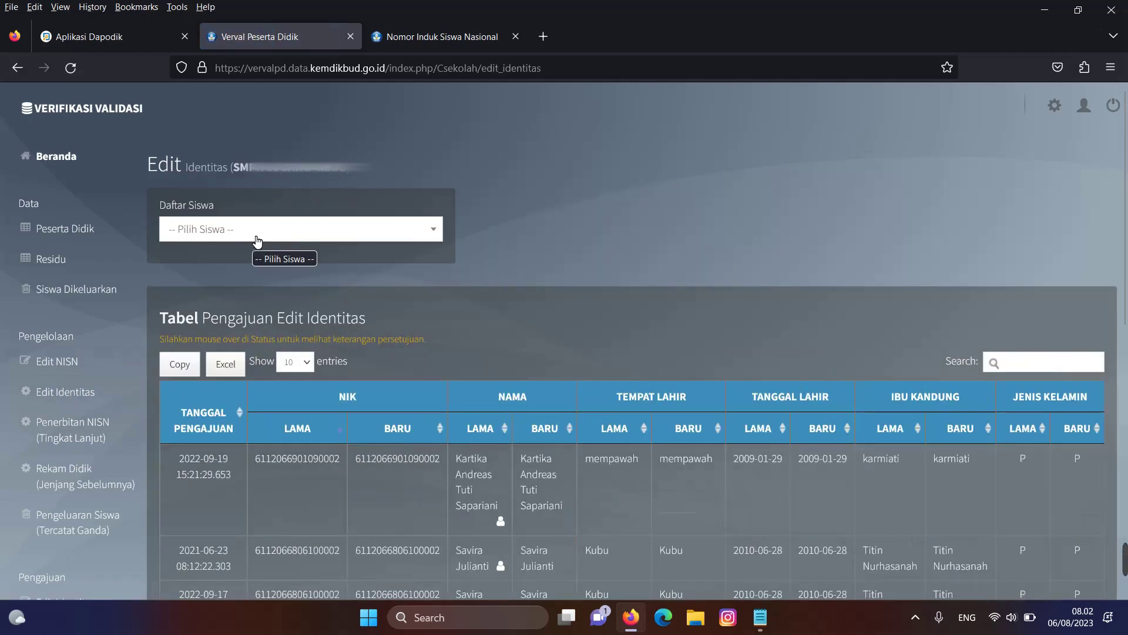
# Step: Search the Pilih Siswa picker by the student's name and select the matching student
pyautogui.click(257, 231)
pyautogui.write('ada')
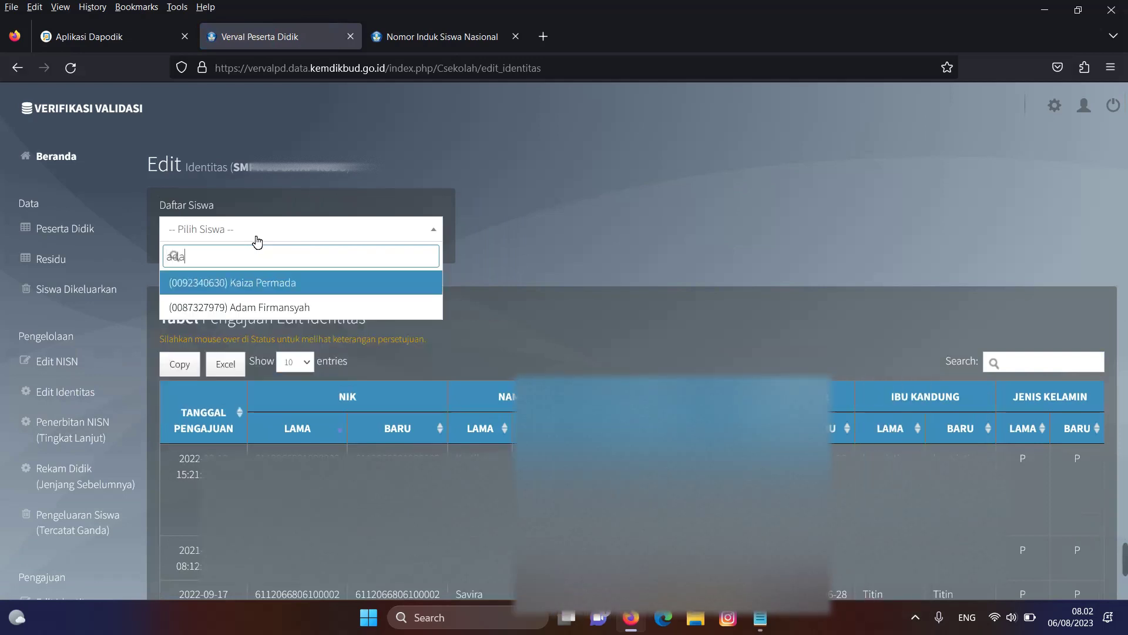
pyautogui.write('m')
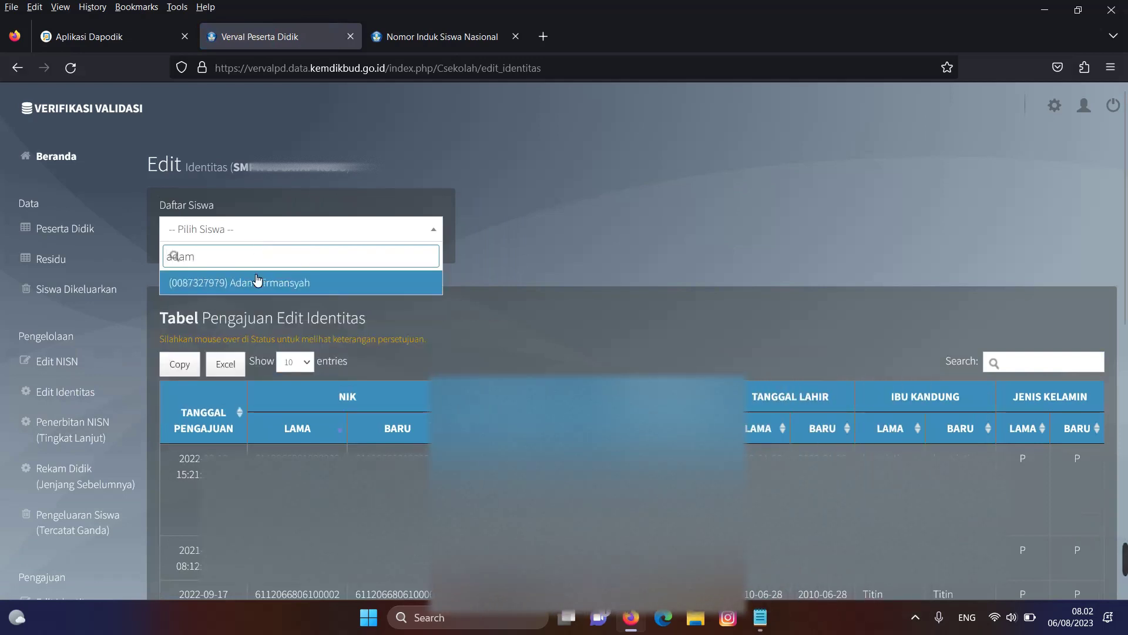
pyautogui.click(254, 281)
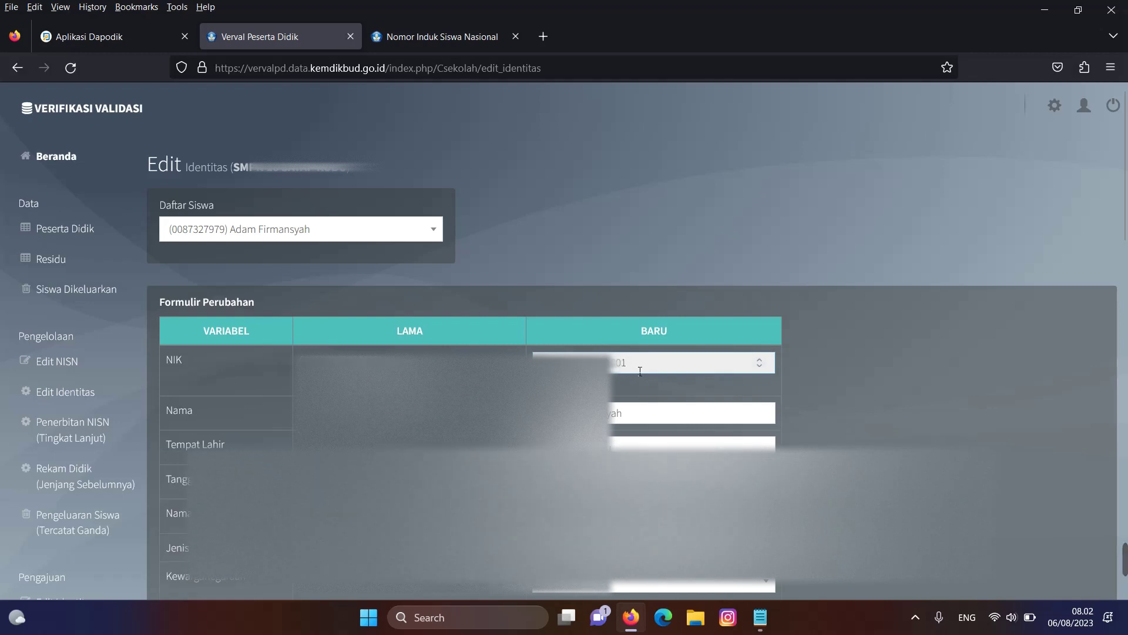
pyautogui.scroll(-4, 640, 371)
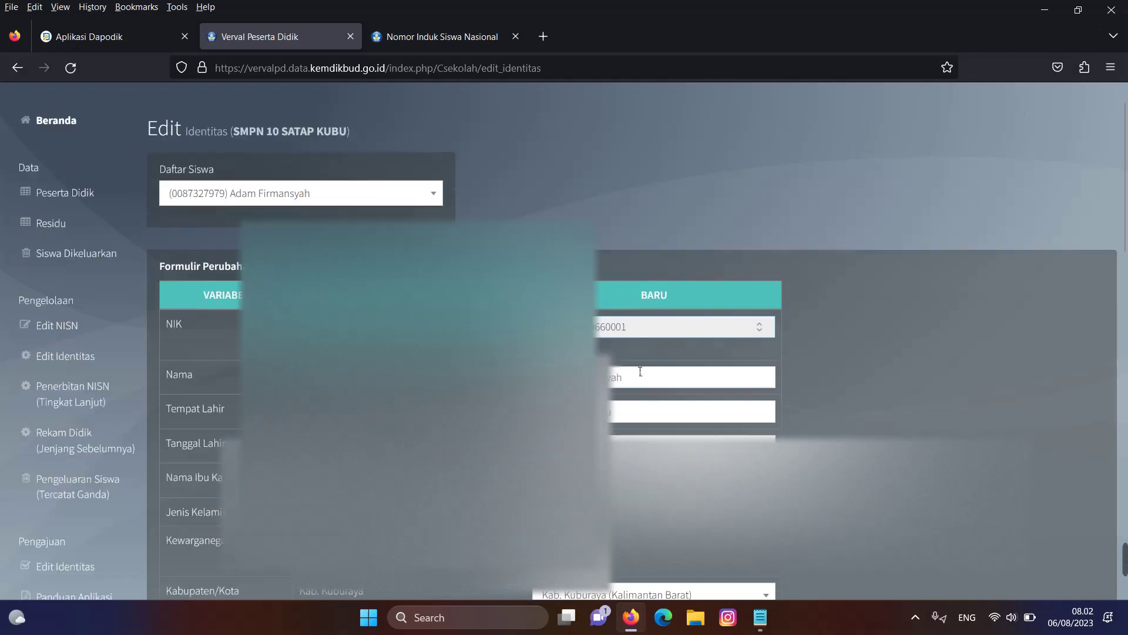
pyautogui.scroll(3, 640, 371)
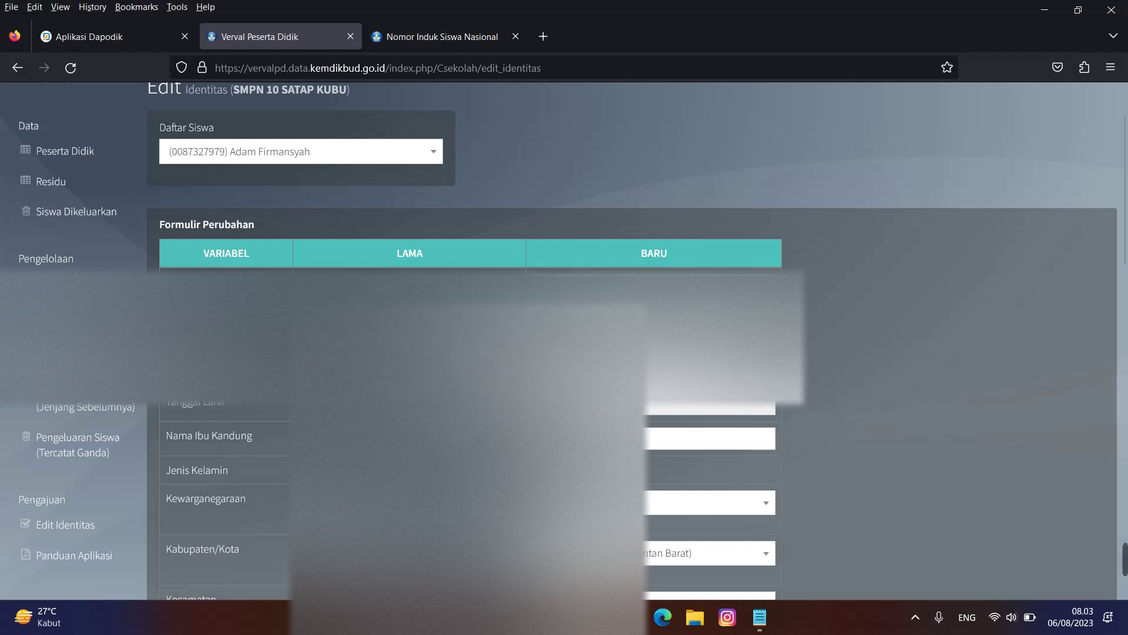
pyautogui.scroll(-3, 564, 352)
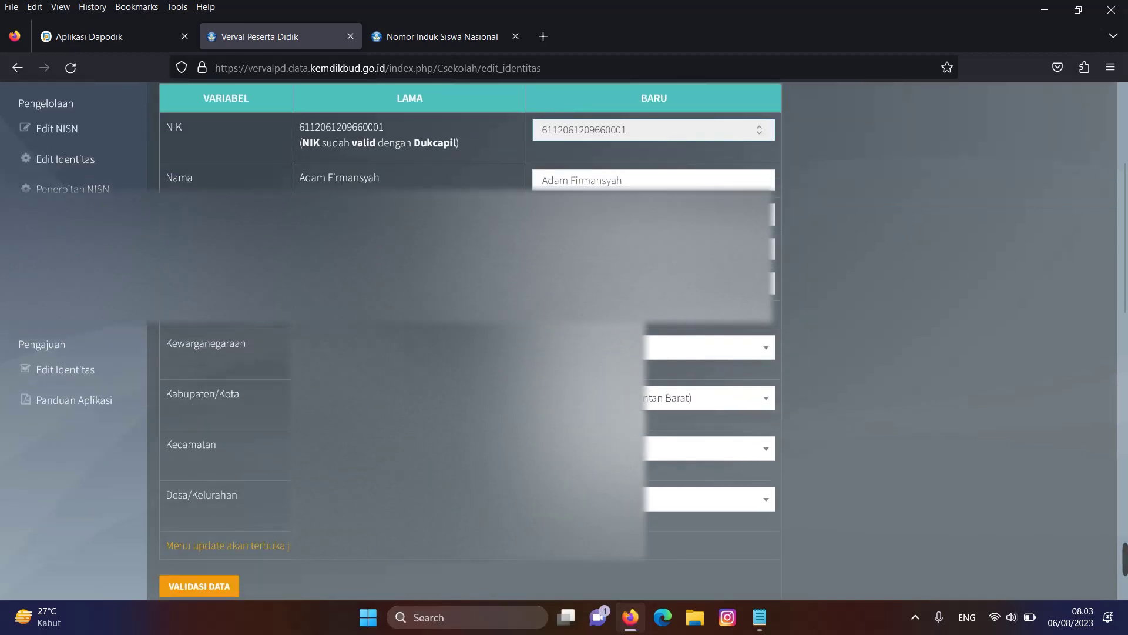
pyautogui.scroll(3, 564, 353)
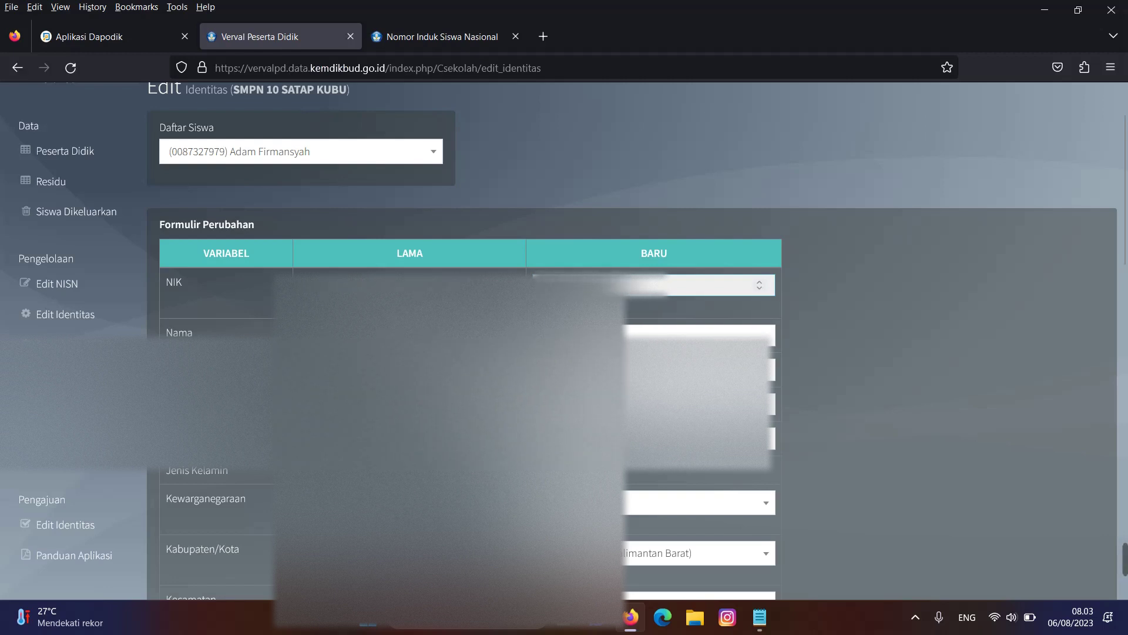
pyautogui.click(410, 40)
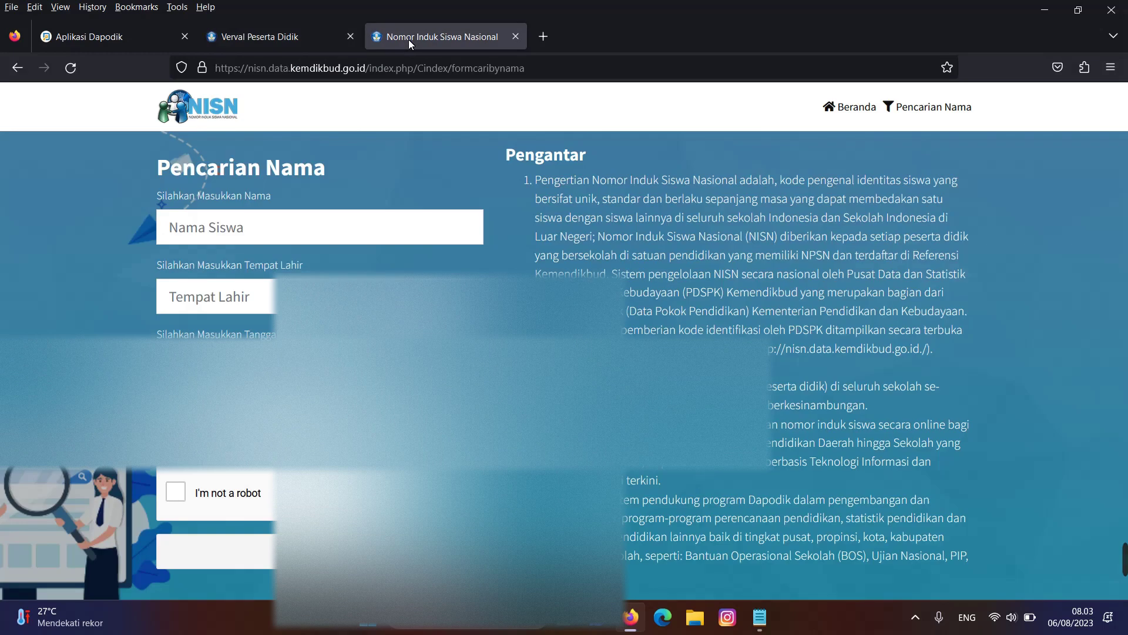
# Step: Bring the Notepad note holding the NISN address to the front
pyautogui.click(760, 617)
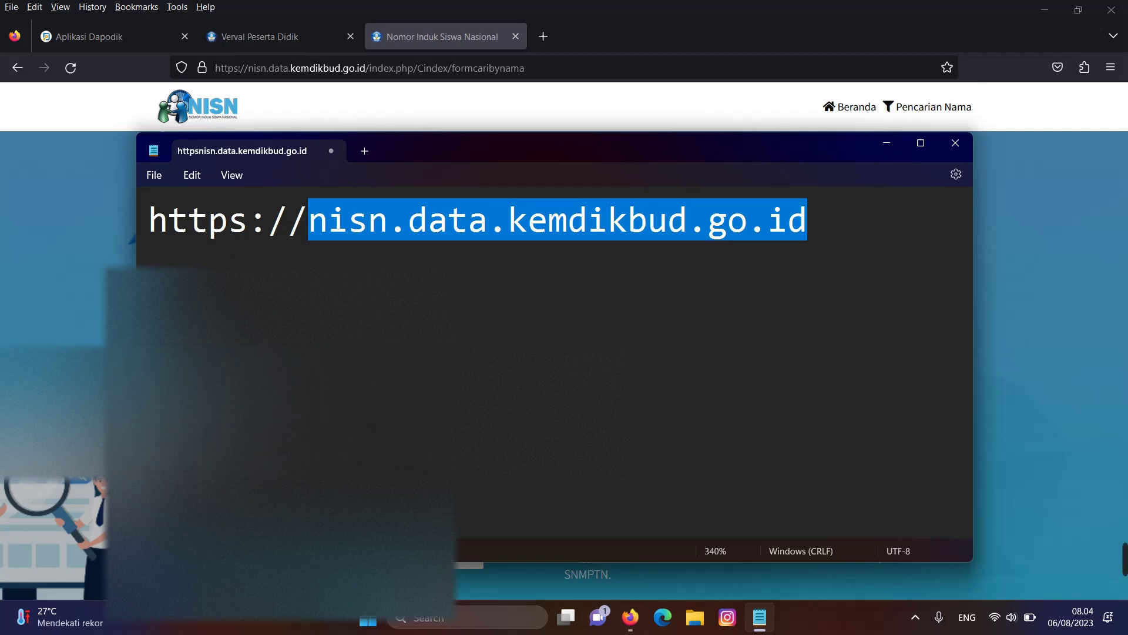
# Step: Bring the Firefox window back in front of the Notepad note
pyautogui.click(90, 240)
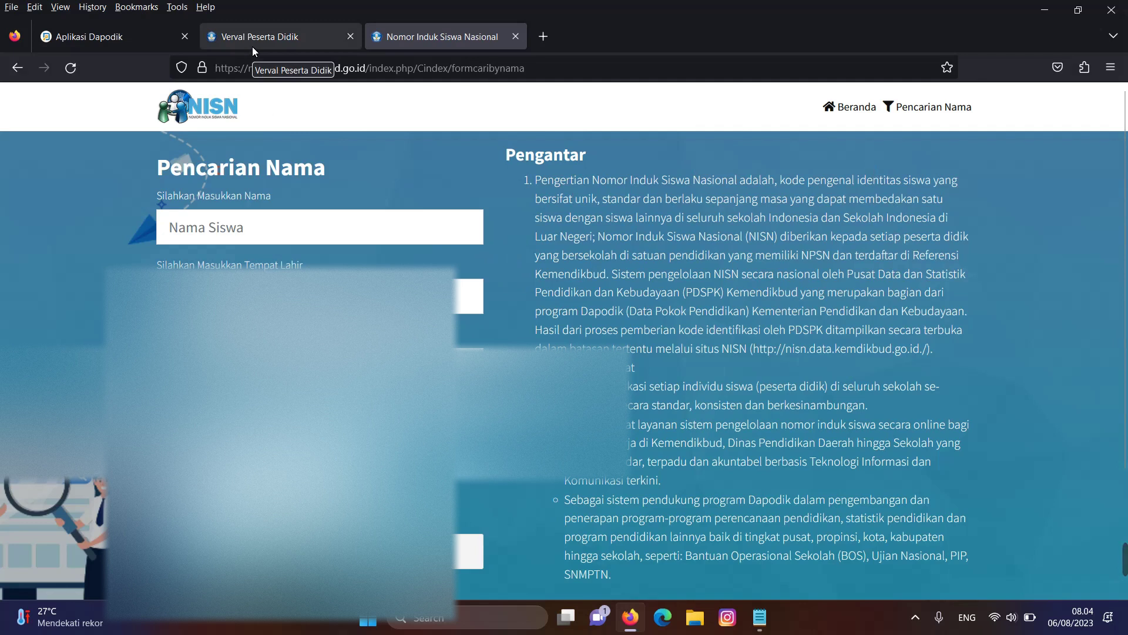
# Step: Return to the Verval Peserta Didik tab and look over the Edit Identitas change form
pyautogui.click(252, 47)
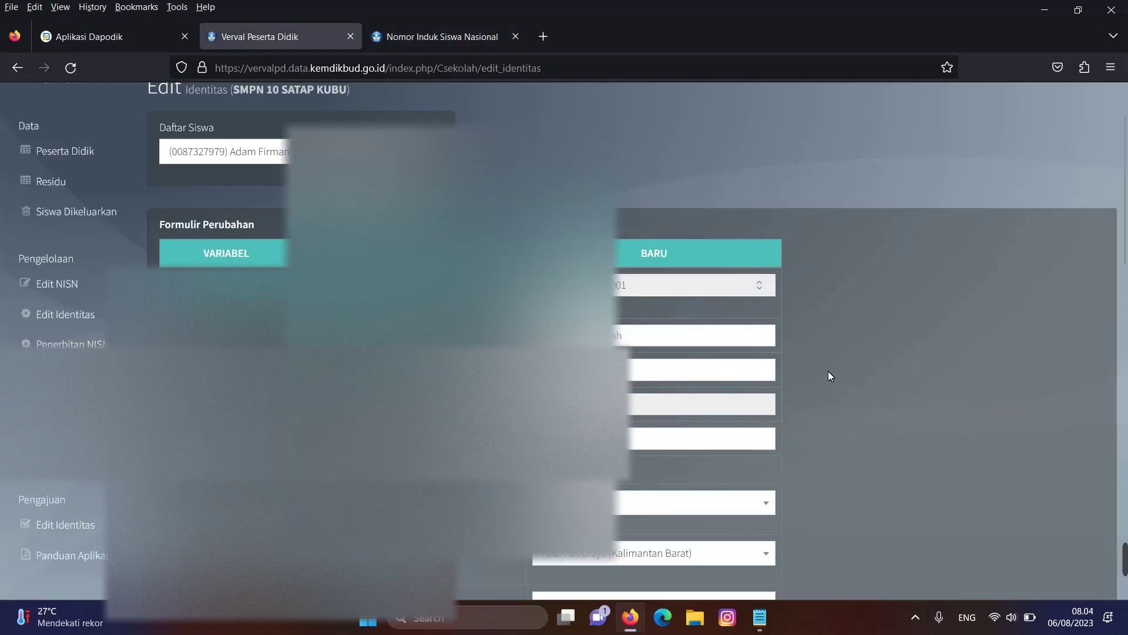
pyautogui.scroll(-4, 828, 372)
pyautogui.scroll(3, 829, 376)
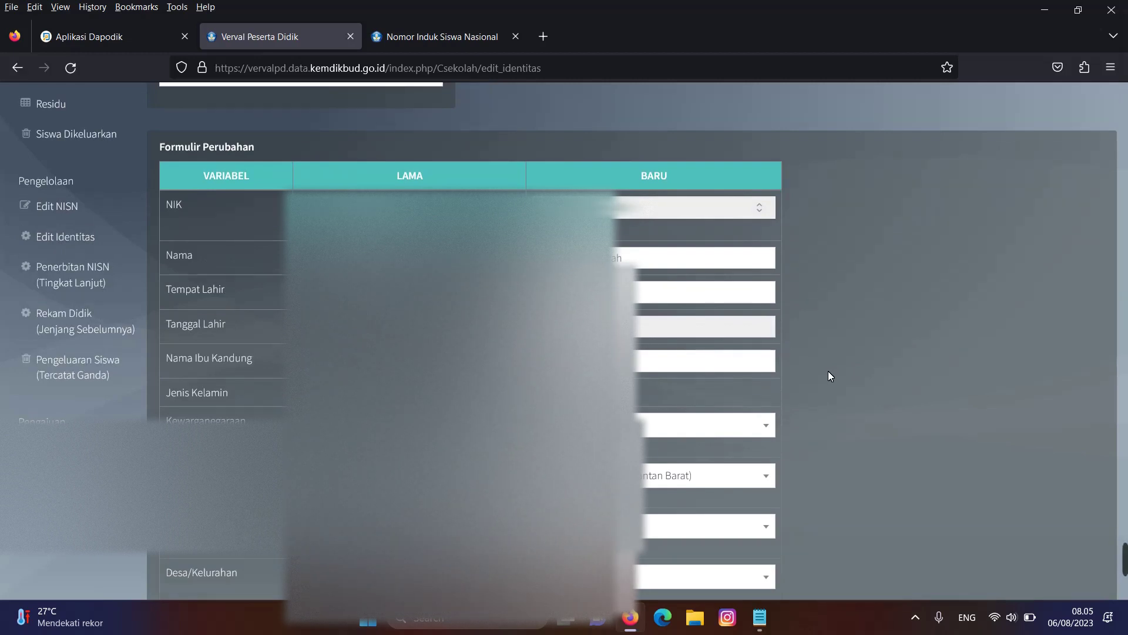
pyautogui.scroll(-3, 828, 372)
pyautogui.scroll(1, 828, 371)
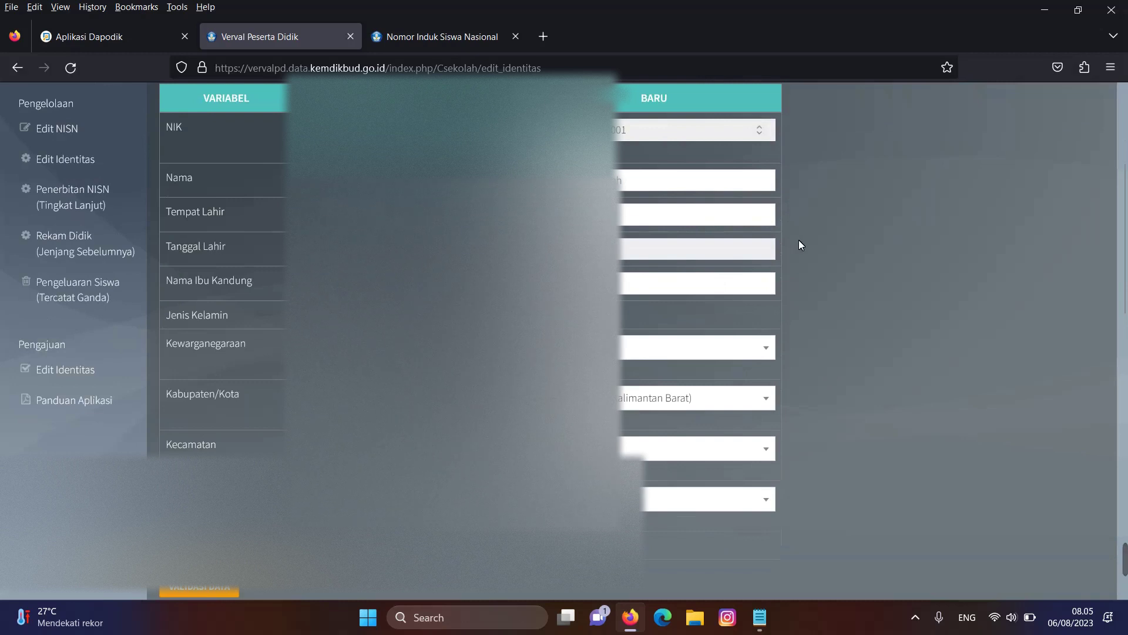
pyautogui.scroll(3, 798, 244)
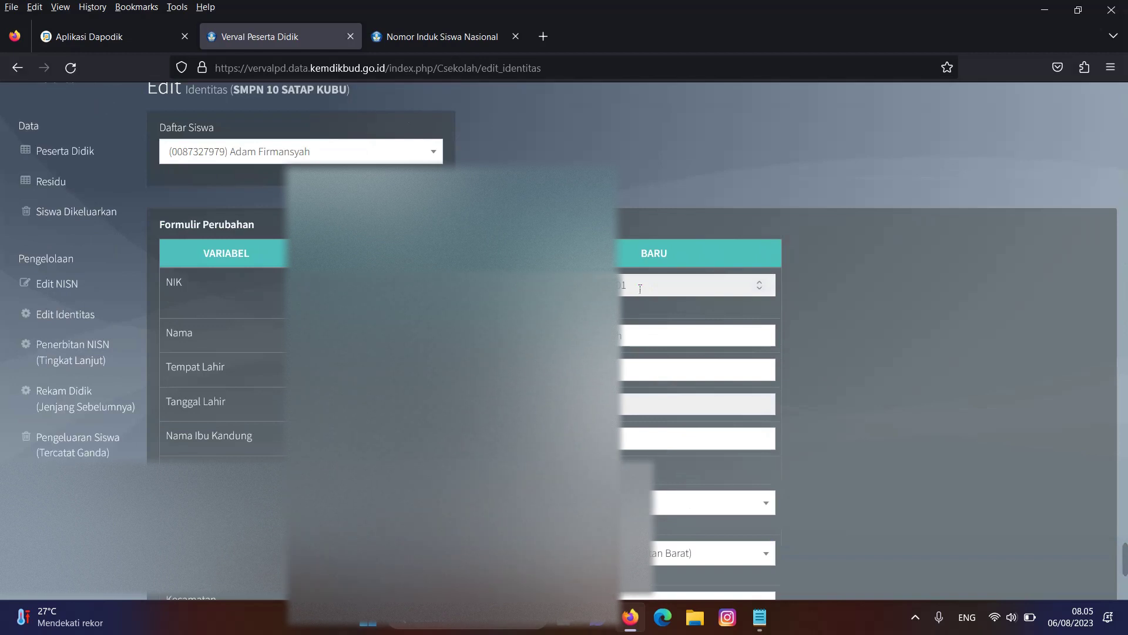
# Step: Focus the NIK Baru field and bring up its context menu
pyautogui.click(640, 289)
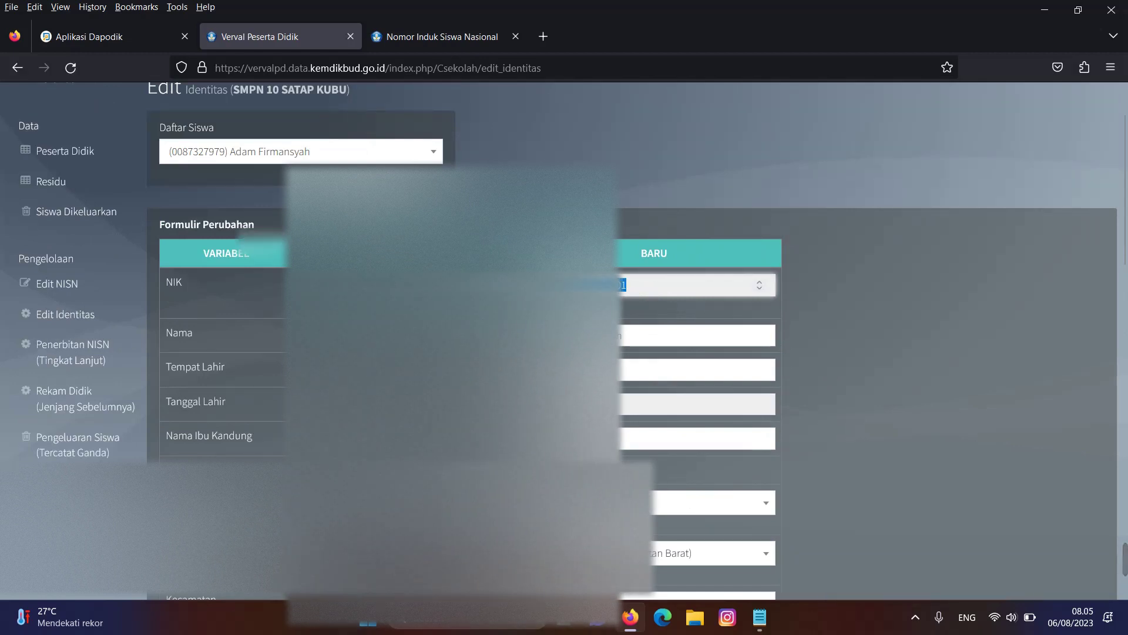
pyautogui.scroll(-5, 645, 291)
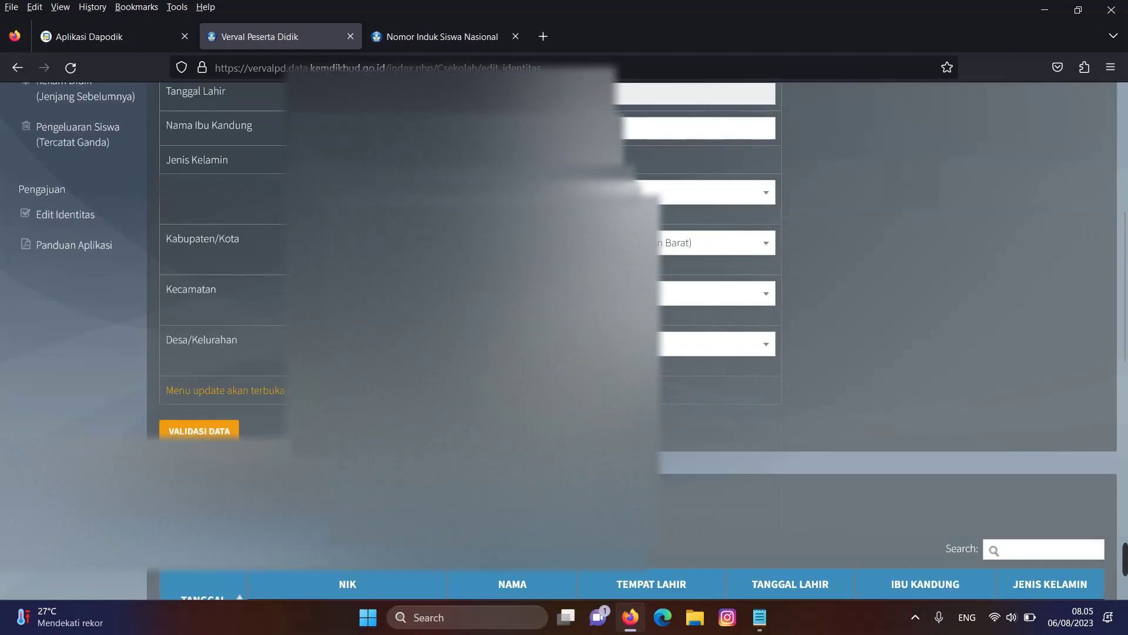
pyautogui.scroll(3, 645, 291)
pyautogui.scroll(3, 639, 286)
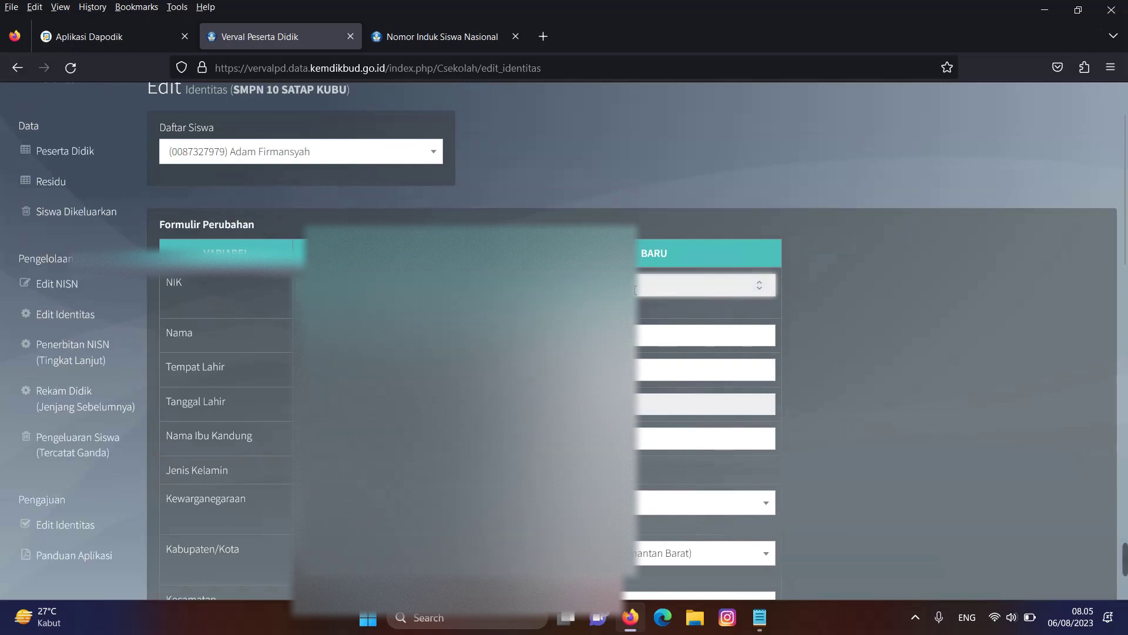
pyautogui.rightClick(635, 289)
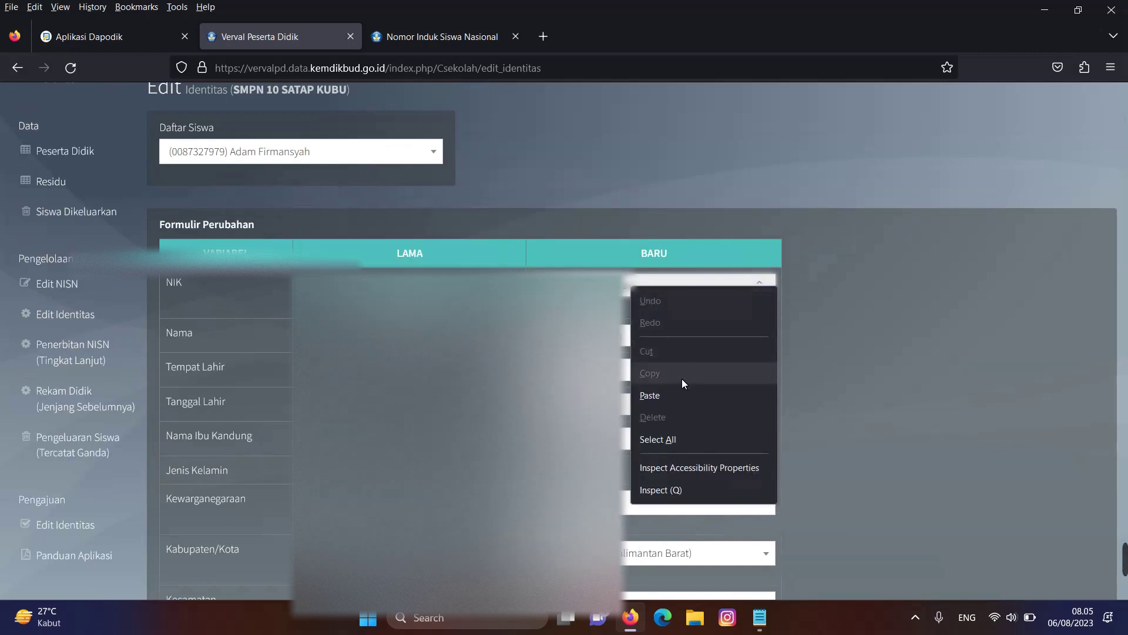
# Step: Inspect the NIK Baru field's element in the browser inspector
pyautogui.click(668, 499)
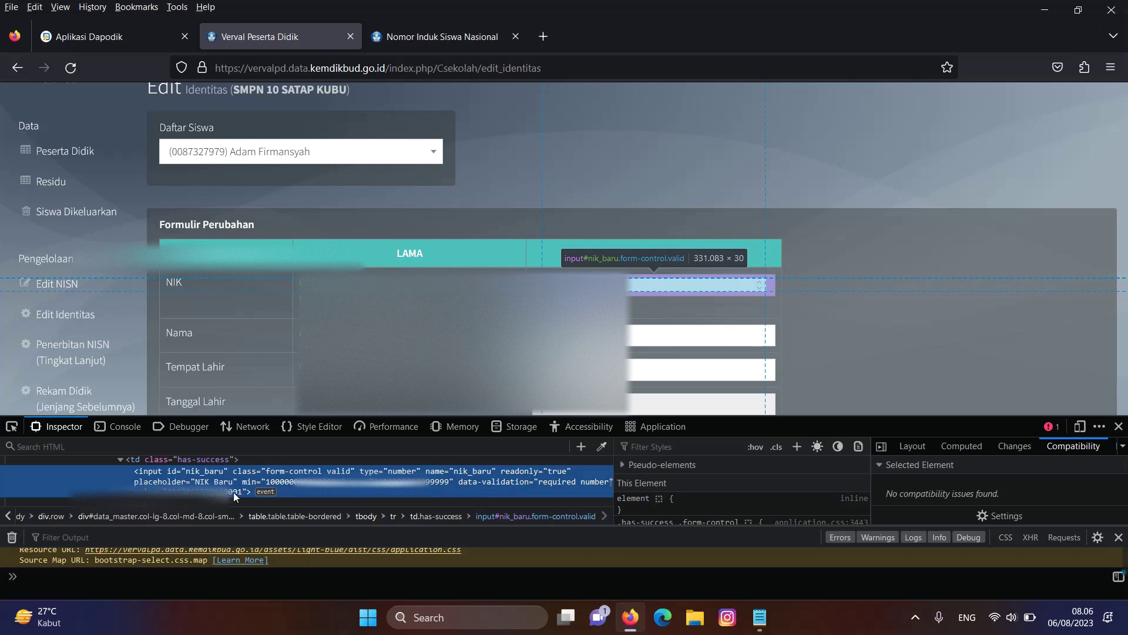
# Step: Check the nik_baru input's event handlers, then open its value attribute for inline editing
pyautogui.click(265, 492)
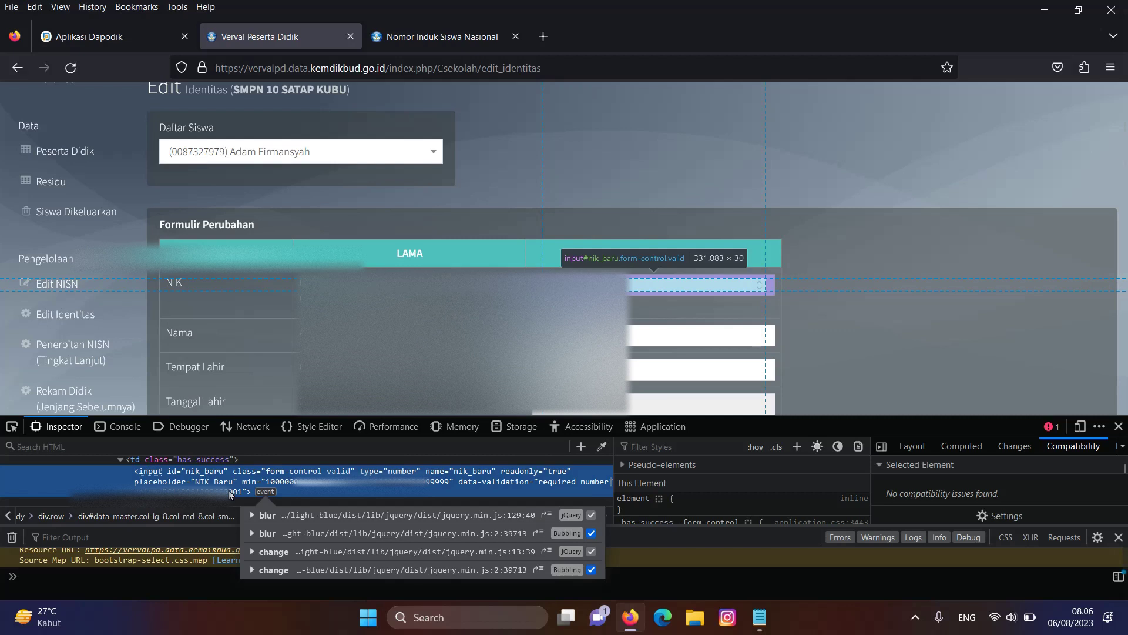
pyautogui.click(230, 494)
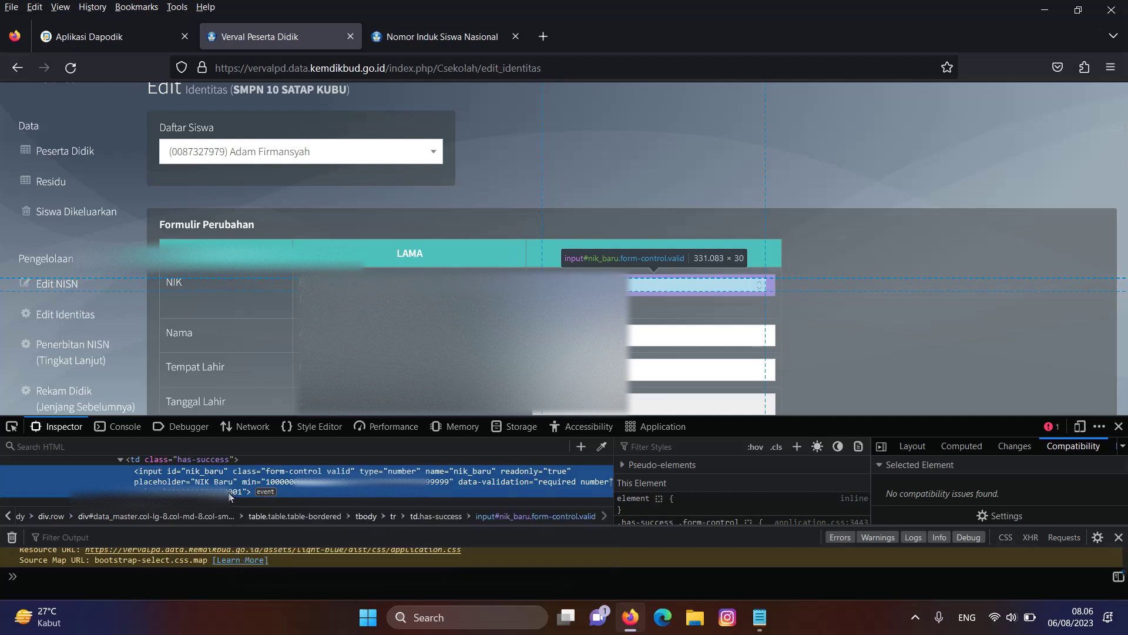
pyautogui.doubleClick(229, 493)
pyautogui.click(240, 493)
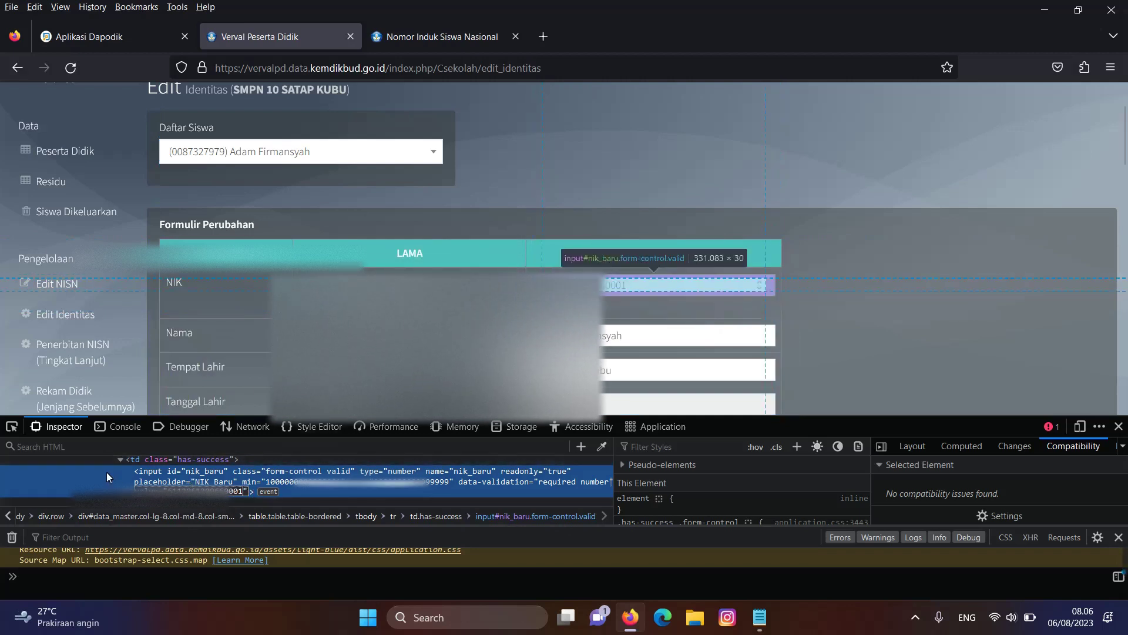
# Step: Rewrite the trailing digits of the nik_baru value attribute, ending in 55, and confirm
pyautogui.press('BackSpace')
pyautogui.write('0')
pyautogui.press('BackSpace')
pyautogui.press('BackSpace')
pyautogui.press('BackSpace')
pyautogui.press('BackSpace')
pyautogui.write('05')
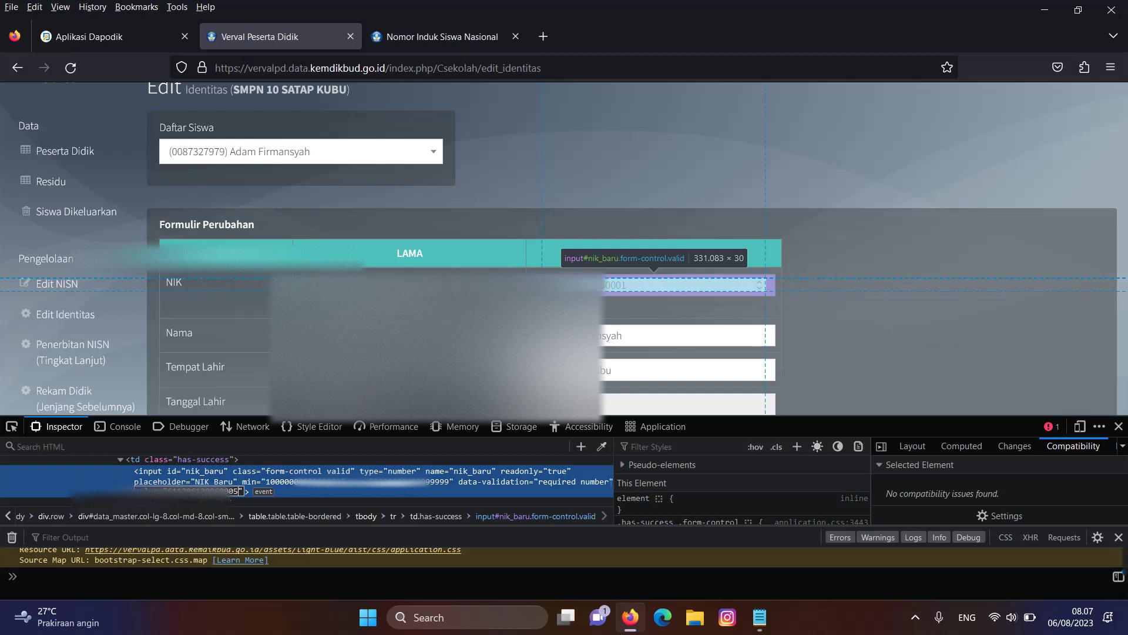
pyautogui.press('BackSpace')
pyautogui.press('BackSpace')
pyautogui.write('55')
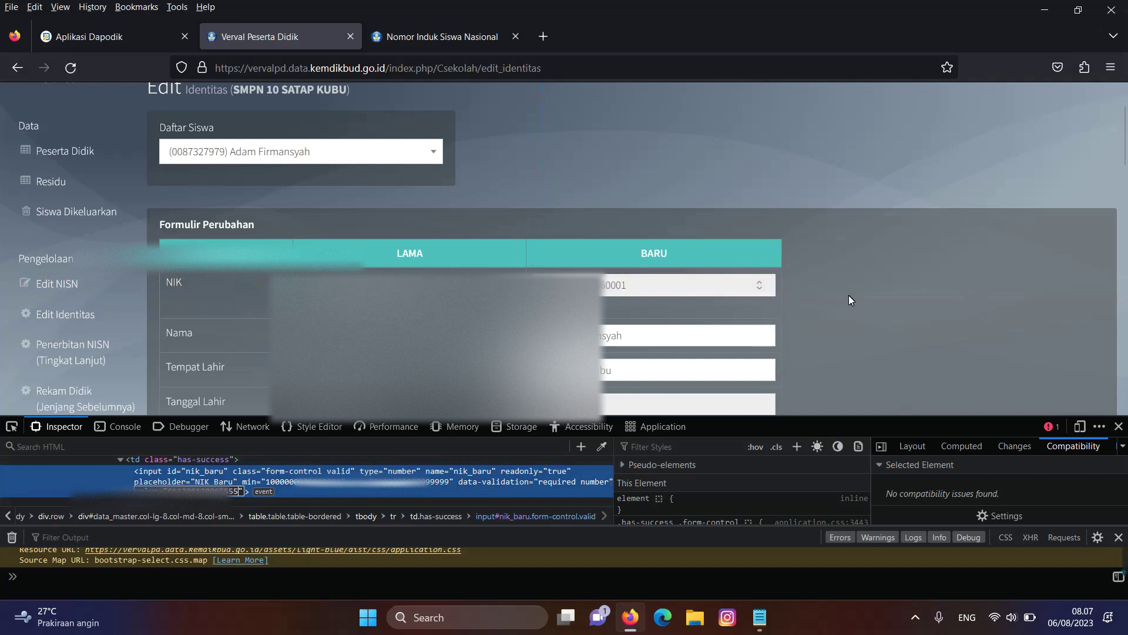
pyautogui.press('Return')
# Step: Select the NIK Baru field's contents on the form to verify the new number
pyautogui.doubleClick(632, 288)
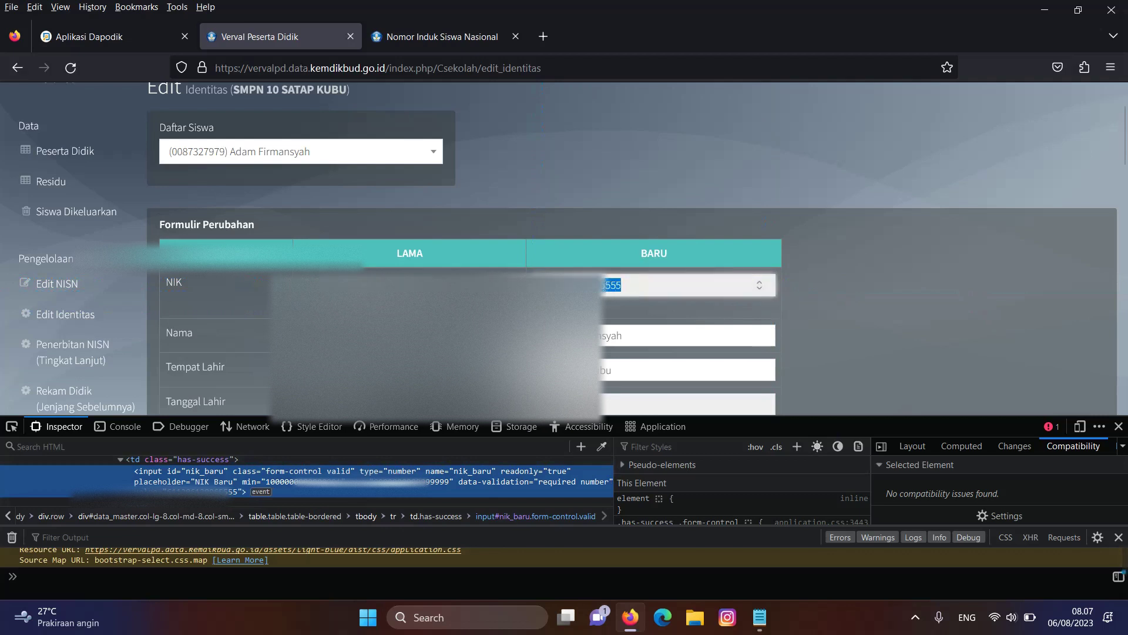
pyautogui.click(593, 282)
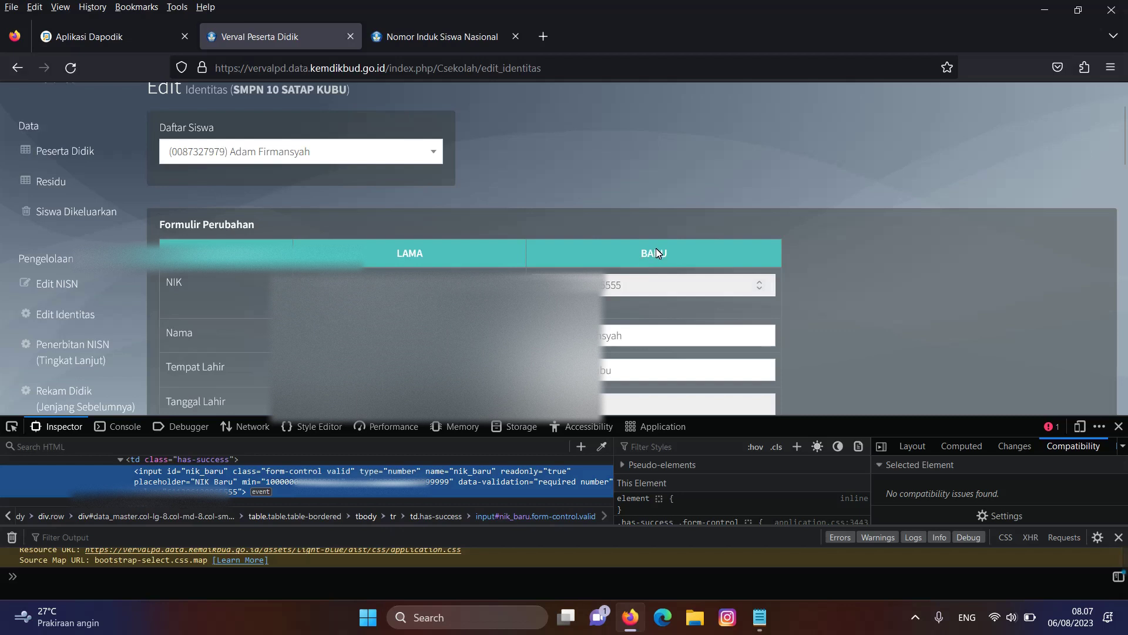
pyautogui.doubleClick(633, 284)
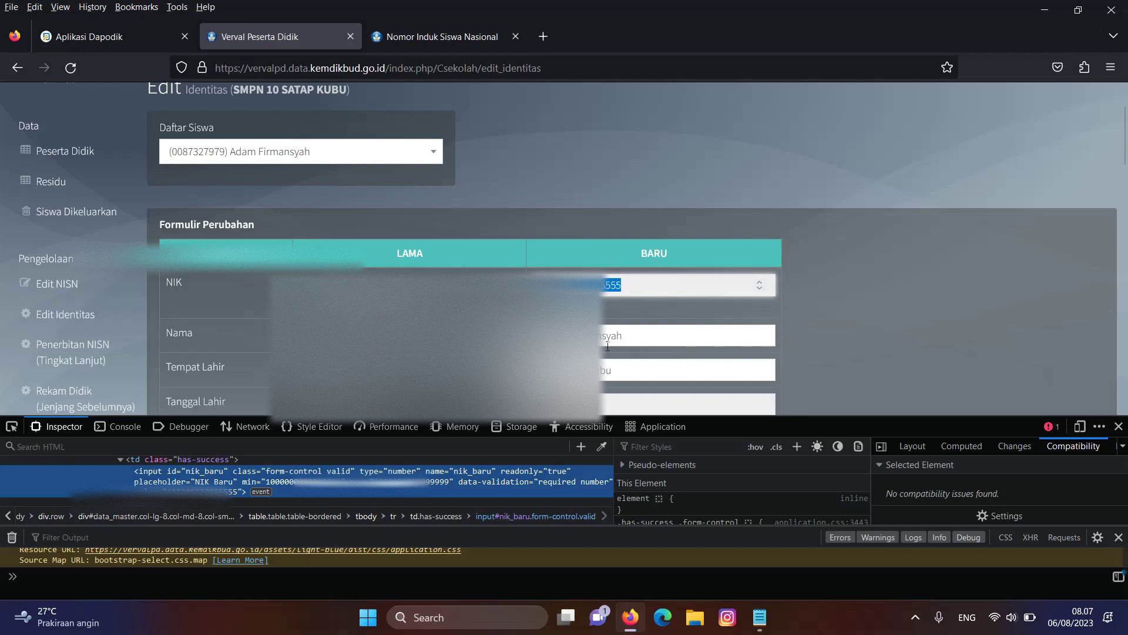
pyautogui.click(797, 304)
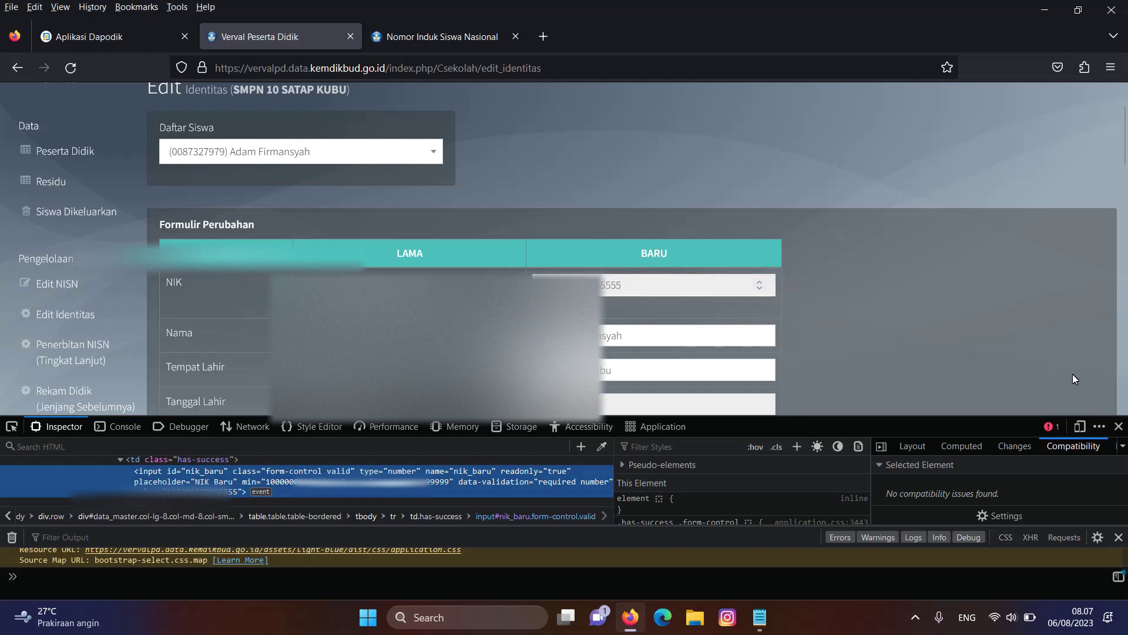
# Step: Close developer tools, review the form down to VALIDASI DATA, then return to the NISN page
pyautogui.click(1120, 428)
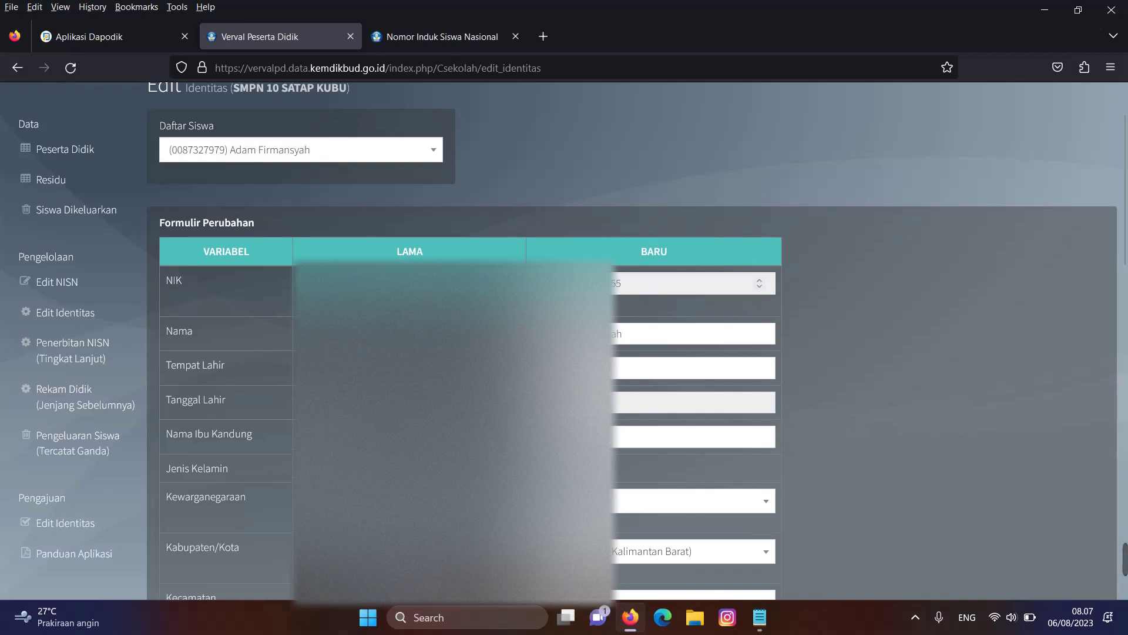
pyautogui.scroll(-1, 638, 340)
pyautogui.scroll(1, 638, 341)
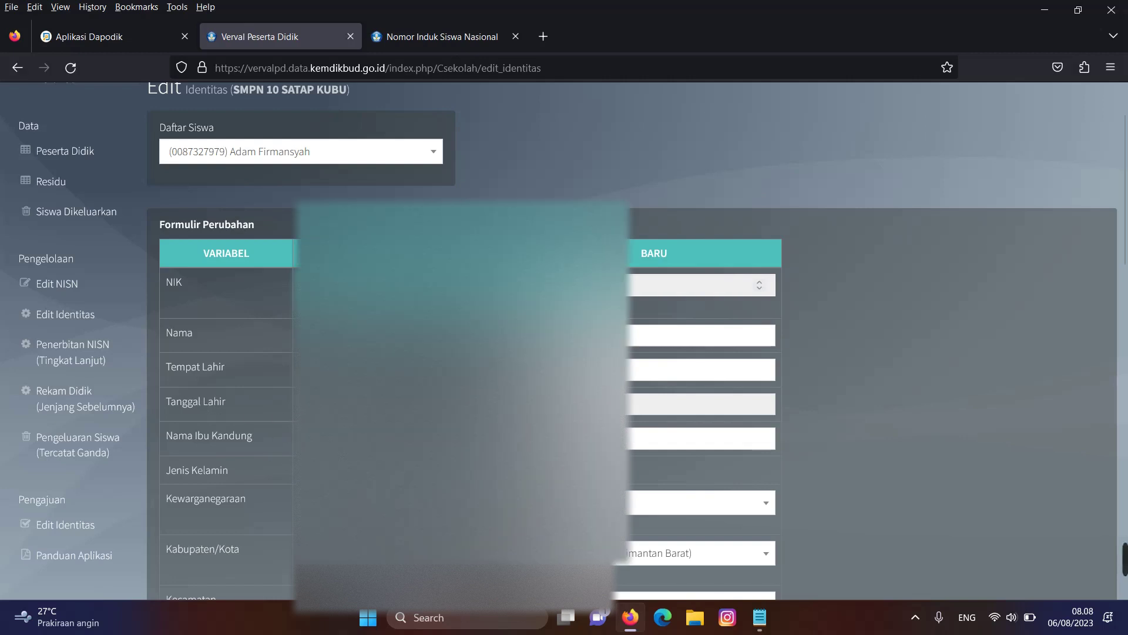
pyautogui.scroll(-3, 565, 341)
pyautogui.scroll(-1, 564, 341)
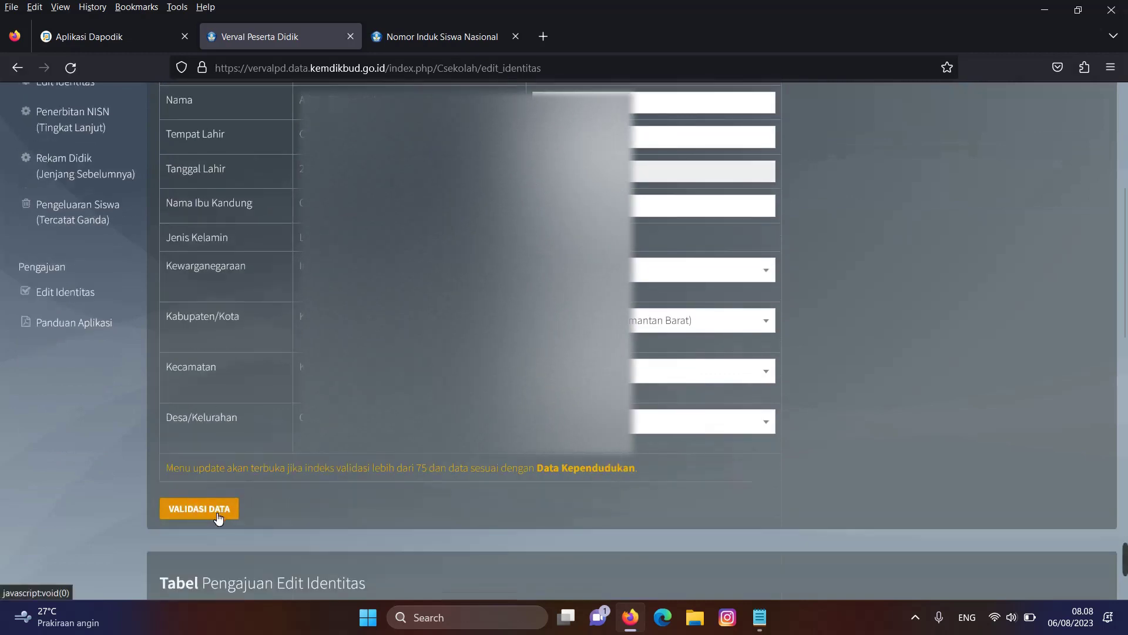
pyautogui.scroll(5, 453, 475)
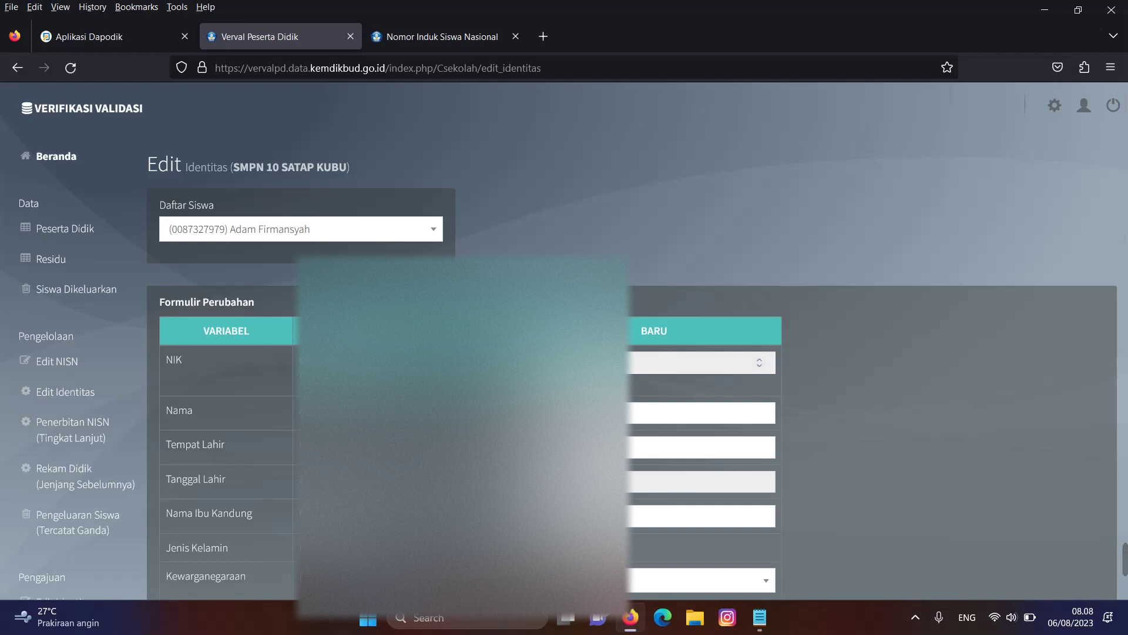
pyautogui.click(403, 34)
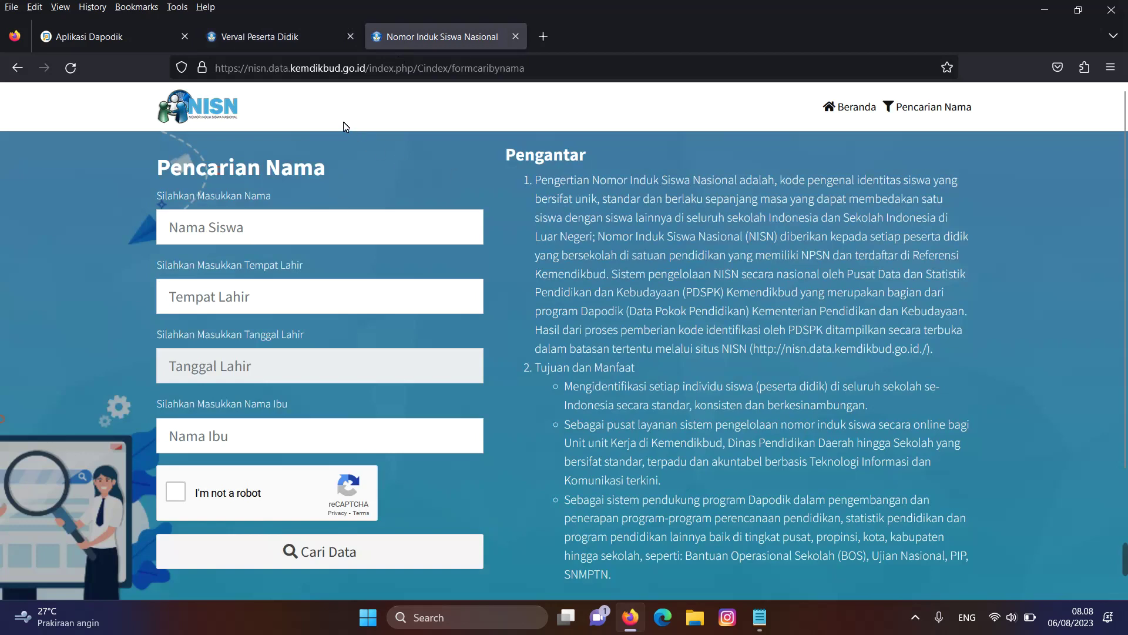
# Step: Select the NISN site address, dismiss its suggestions, and return to the Edit Identitas form
pyautogui.moveTo(248, 68); pyautogui.dragTo(366, 70)
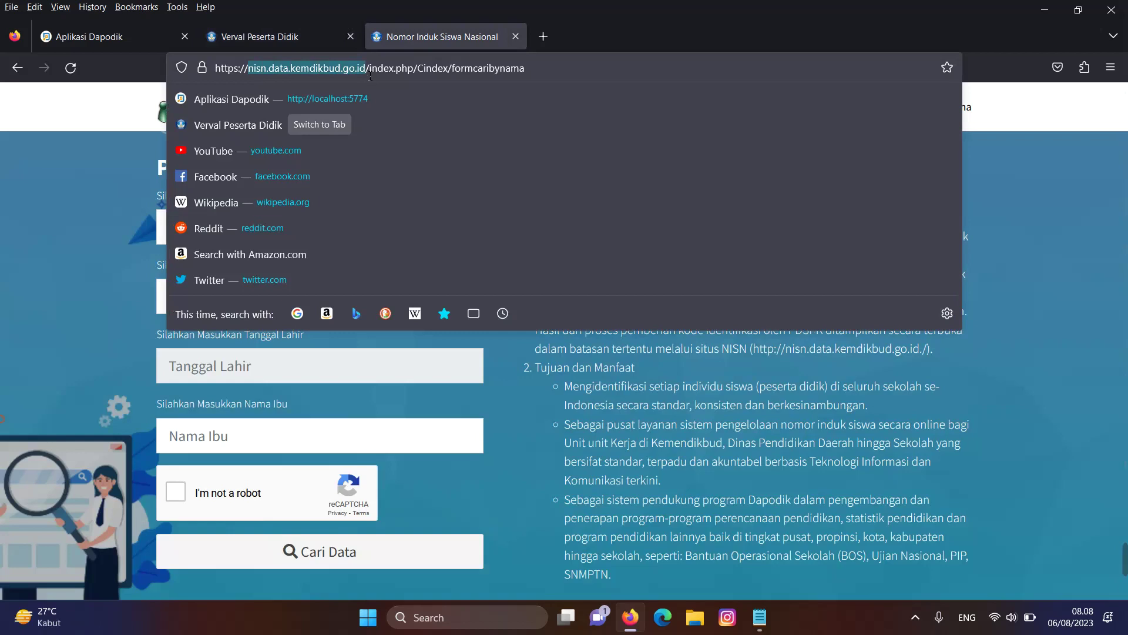
pyautogui.click(65, 304)
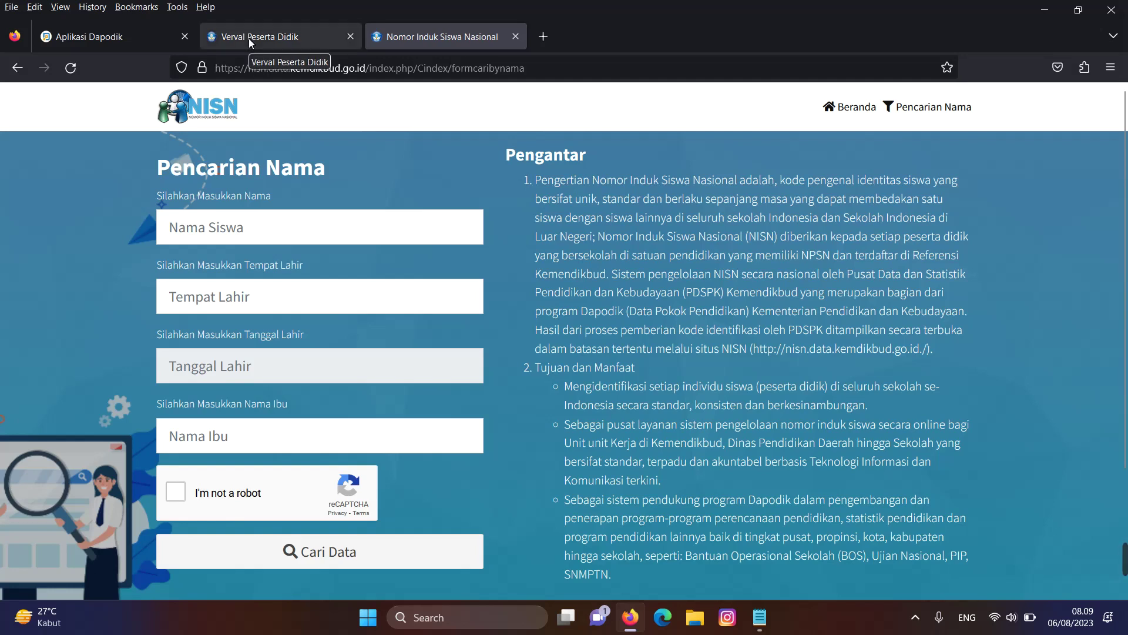
pyautogui.click(299, 39)
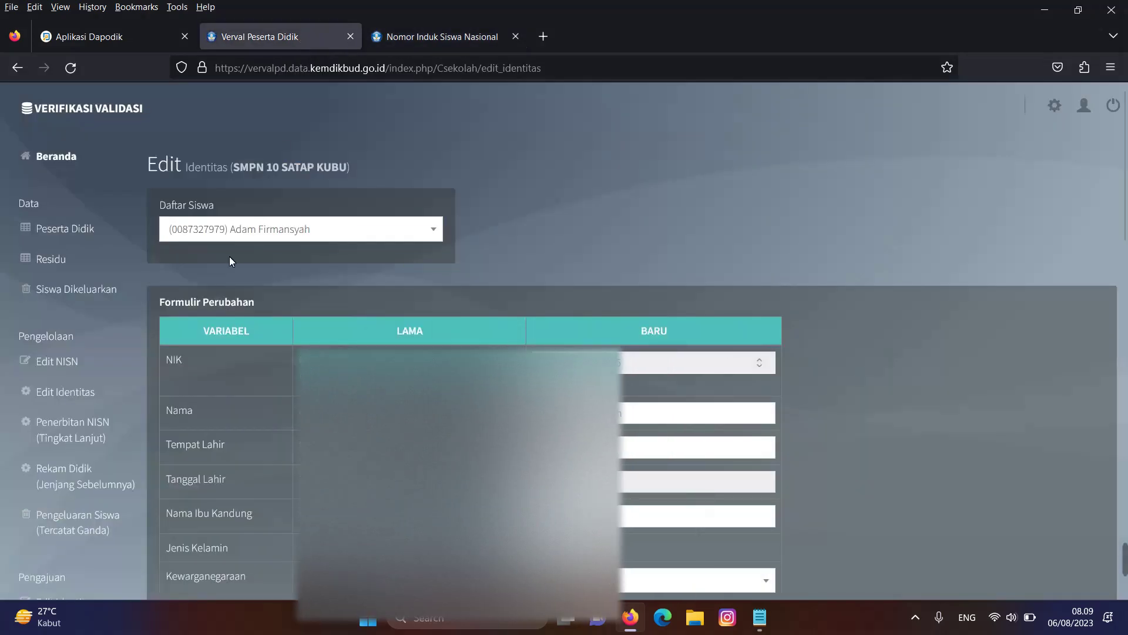
# Step: Open the Edit Identitas submission list under Pengajuan in the sidebar
pyautogui.scroll(-3, 56, 523)
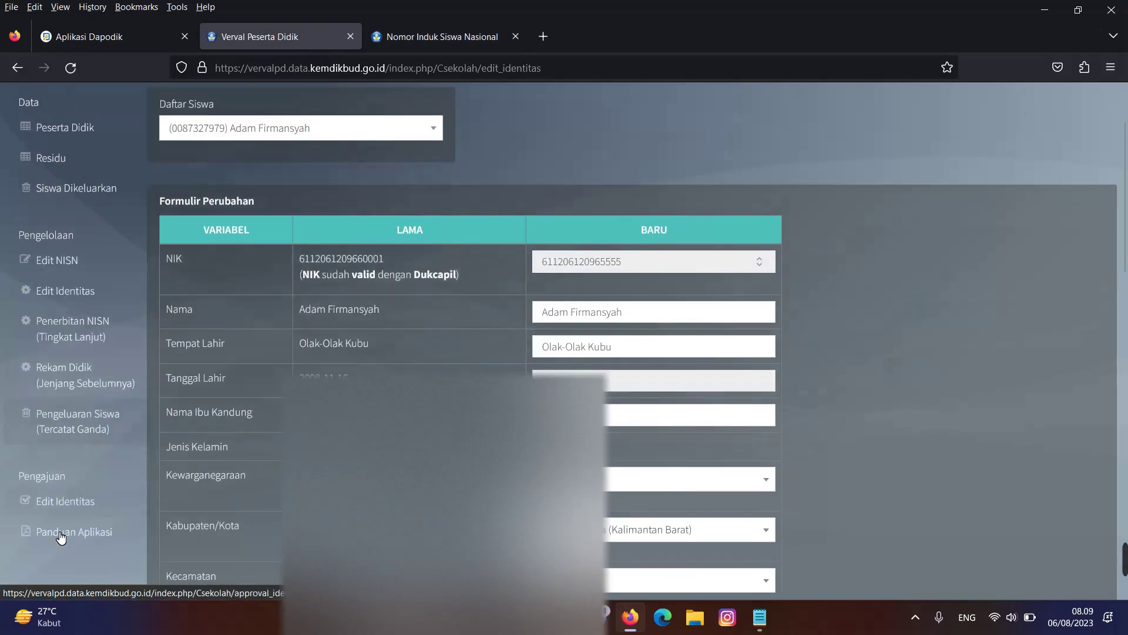
pyautogui.scroll(2, 59, 534)
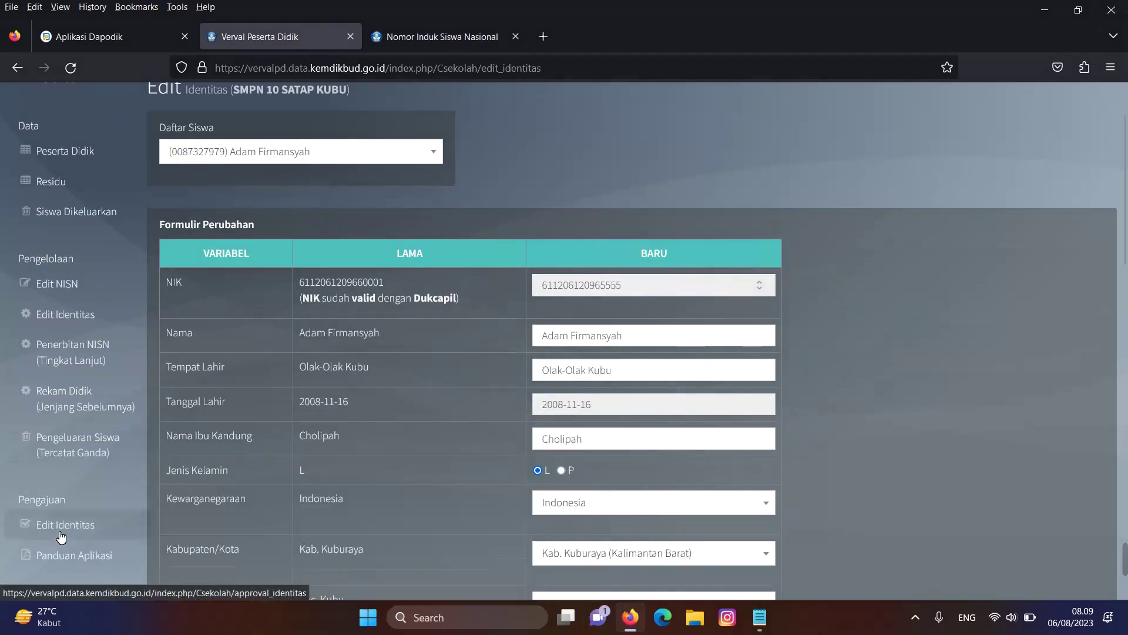
pyautogui.scroll(-2, 59, 523)
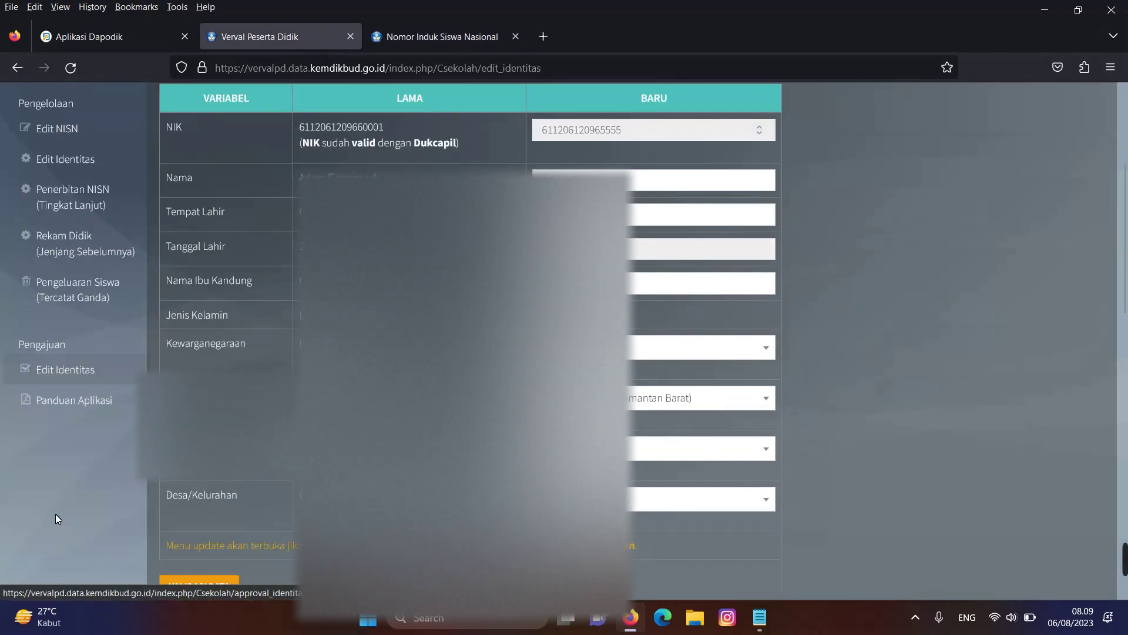
pyautogui.click(72, 373)
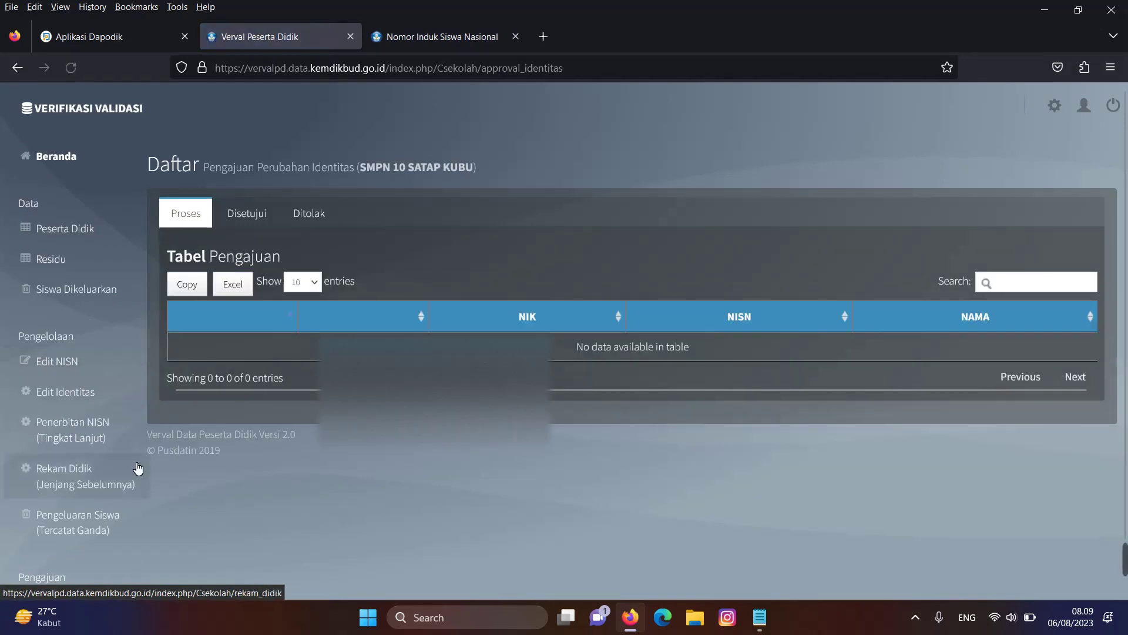
# Step: Review the Disetujui (3 approved) and Ditolak submissions, then switch to the NISN search page
pyautogui.scroll(-1, 91, 531)
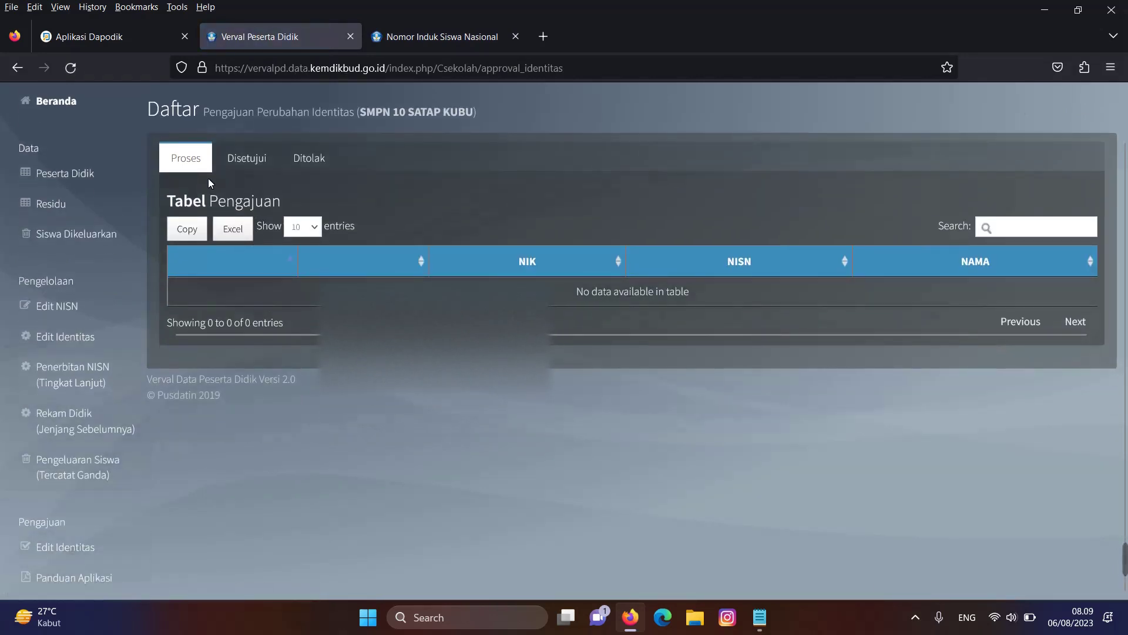
pyautogui.click(246, 163)
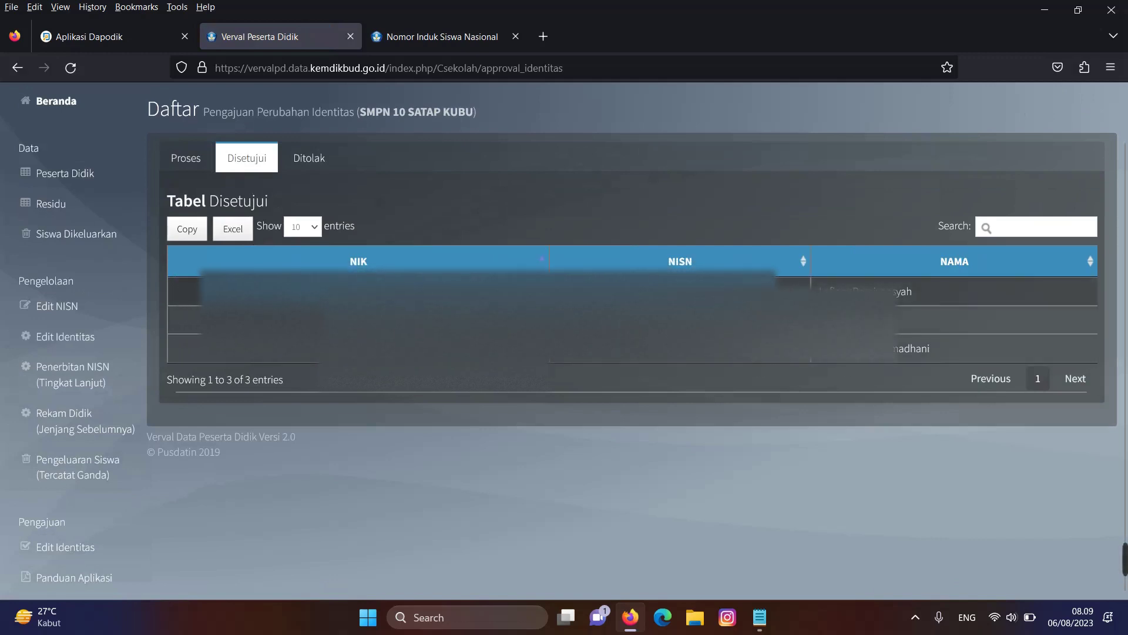
pyautogui.click(309, 167)
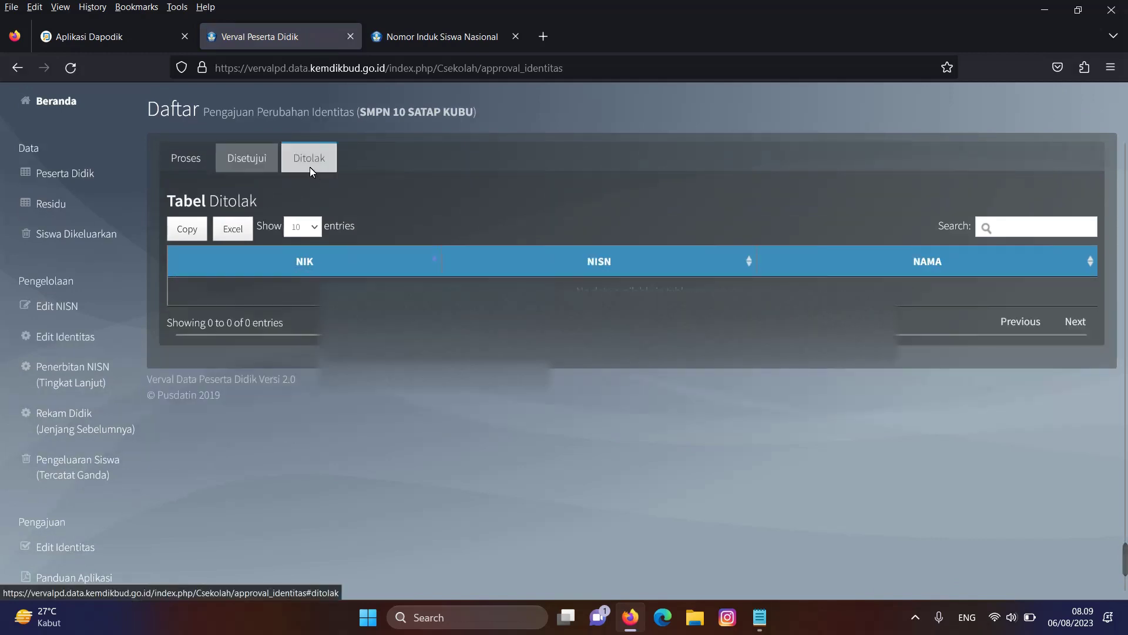
pyautogui.click(259, 165)
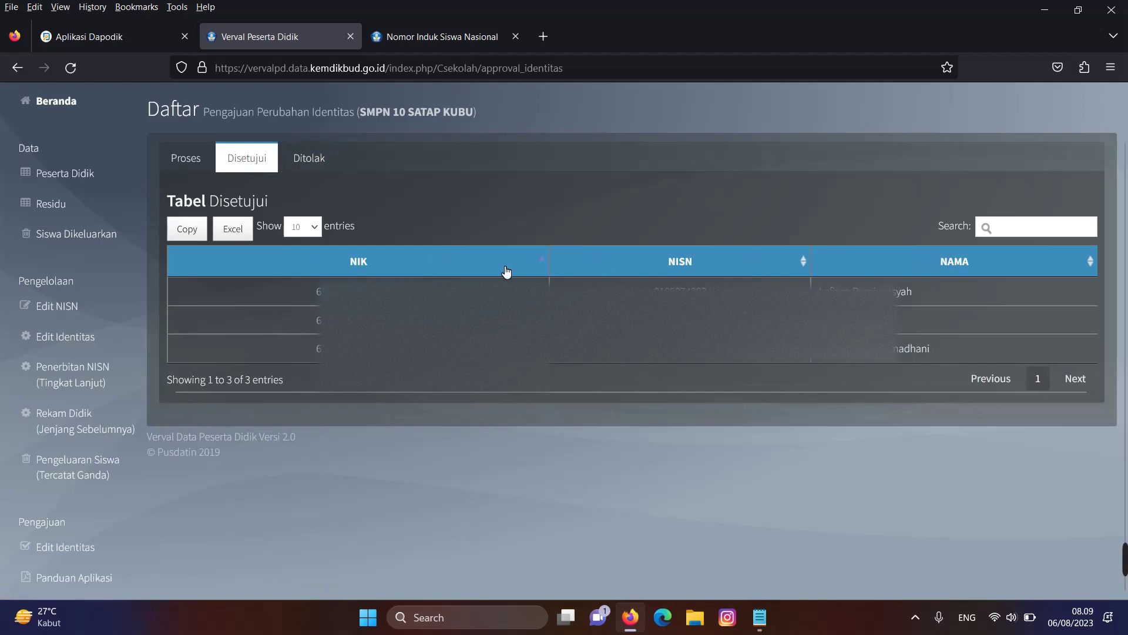
pyautogui.click(416, 45)
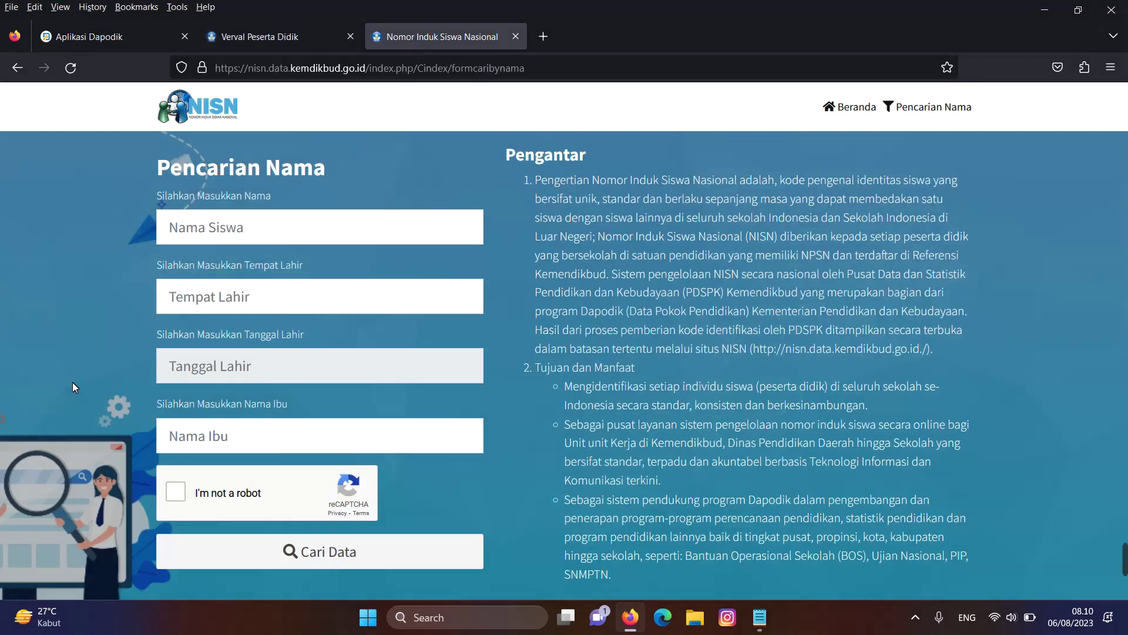
# Step: Return to the Verval Peserta Didik page and scroll up to the 3 approved submissions
pyautogui.click(272, 44)
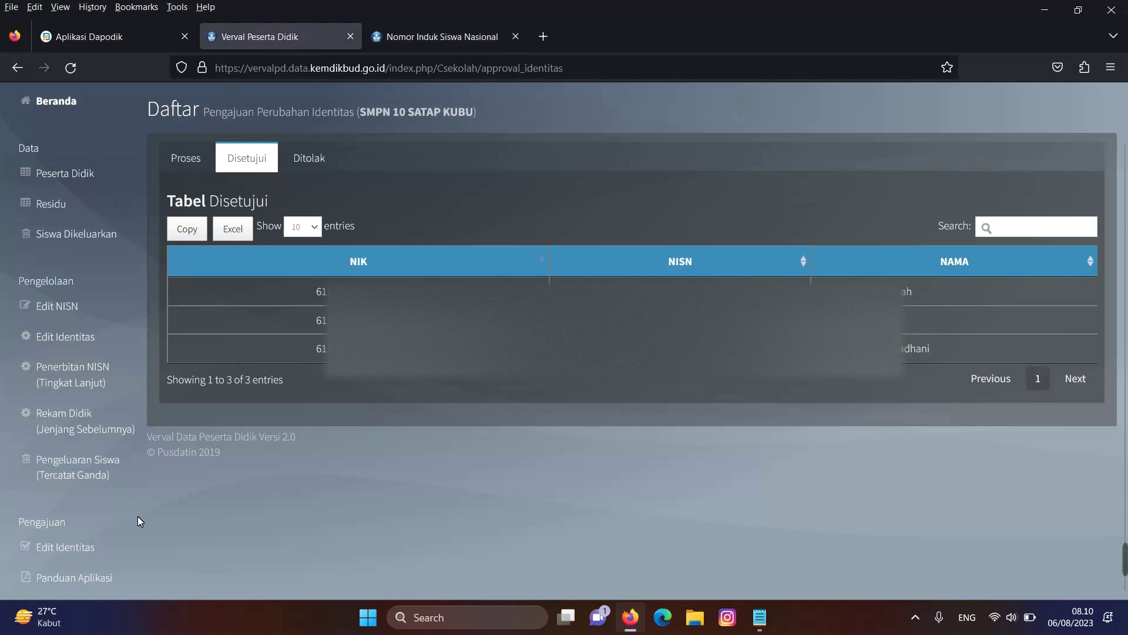
pyautogui.scroll(2, 147, 530)
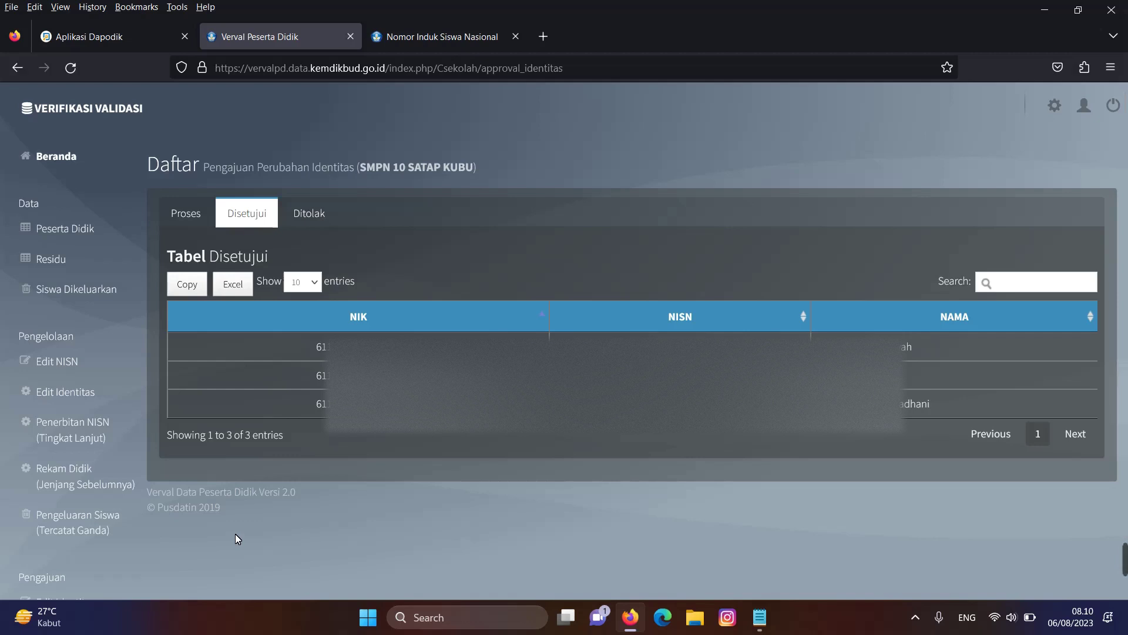
# Step: Go to the Beranda dashboard and close the update information notice
pyautogui.click(64, 163)
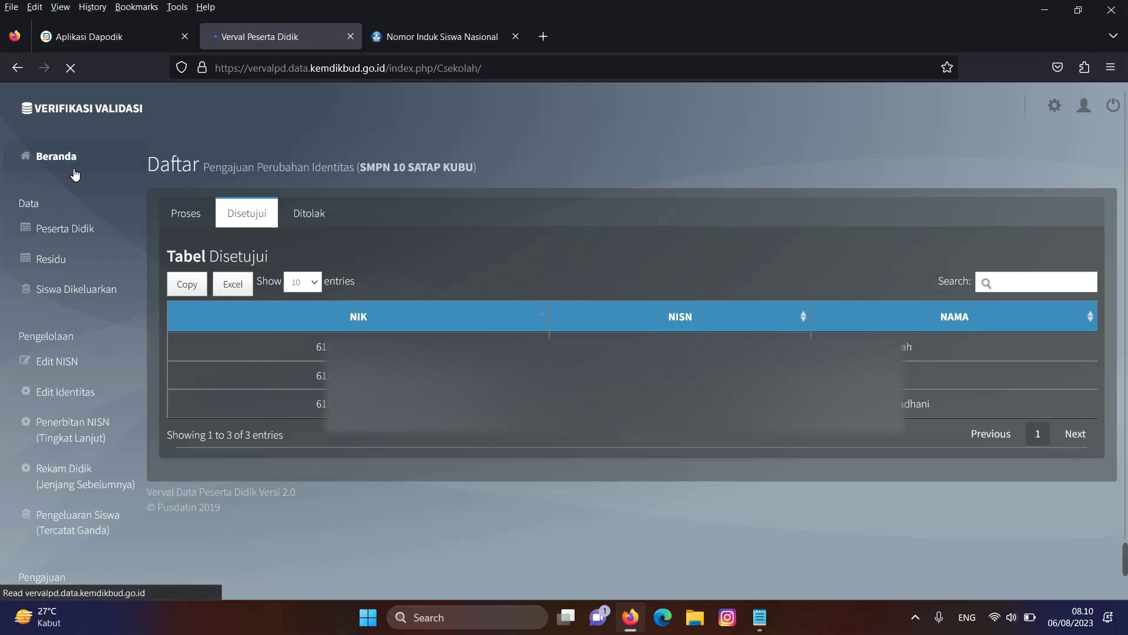
pyautogui.scroll(-3, 675, 558)
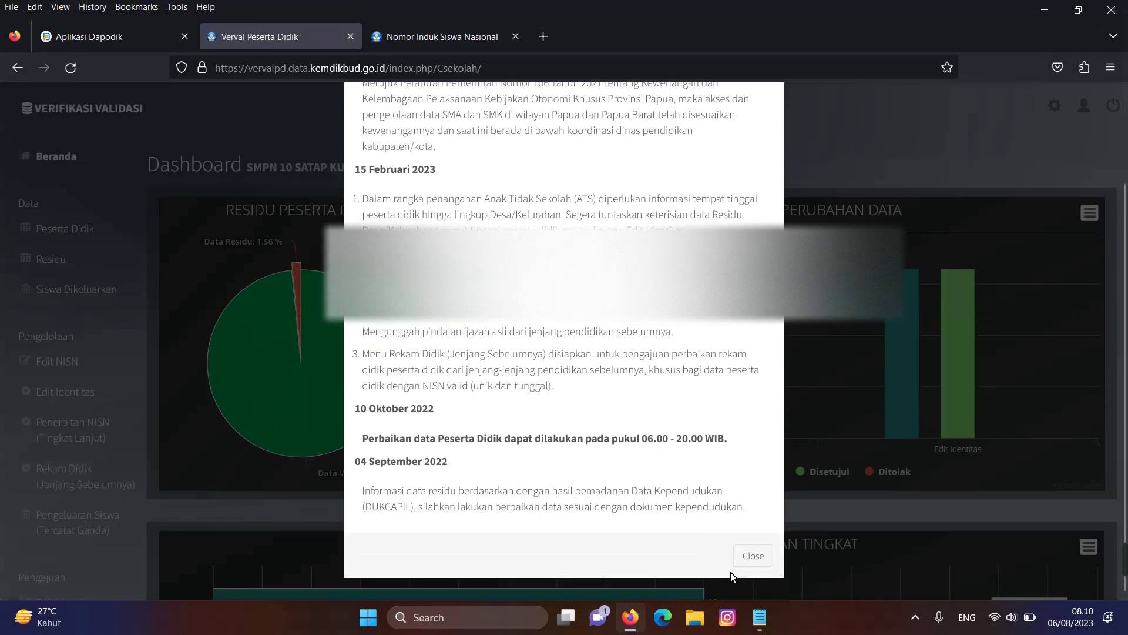
pyautogui.click(754, 559)
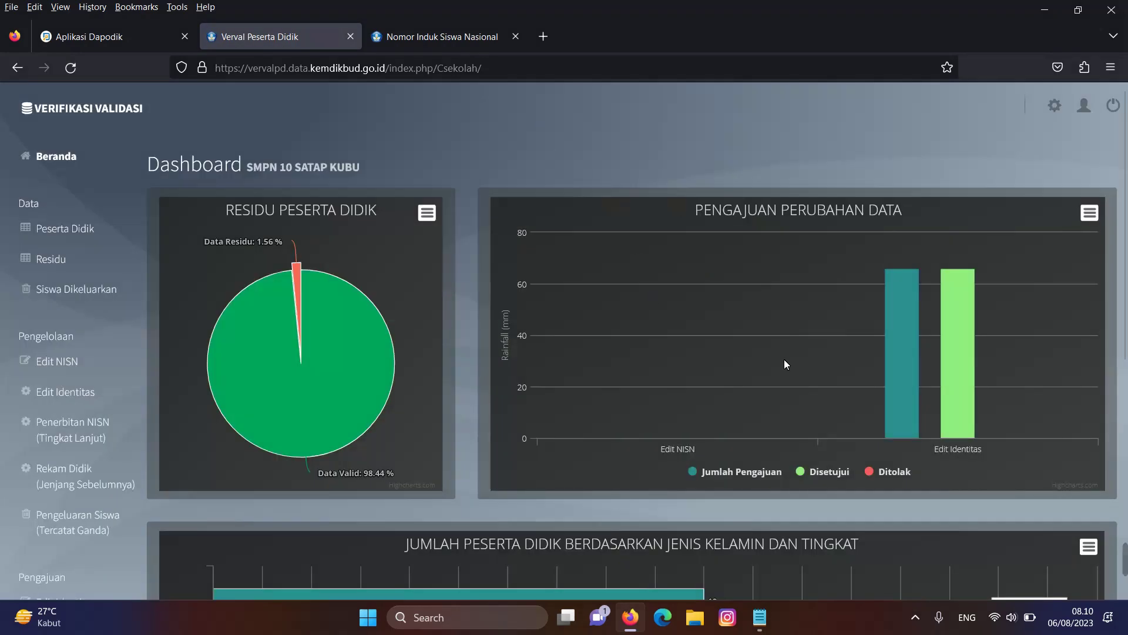